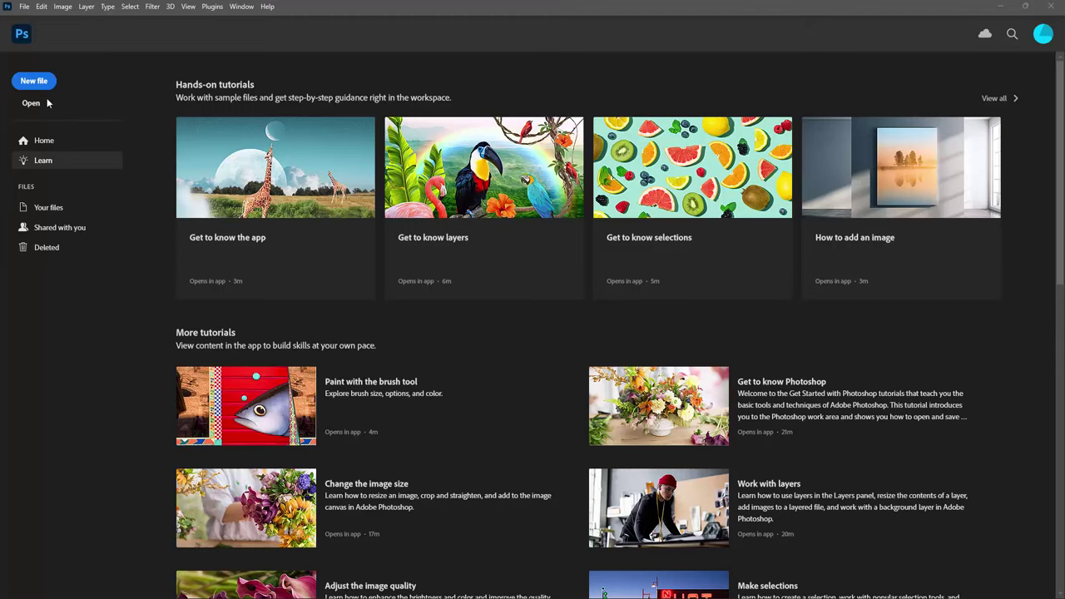
- Create a new 2000 × 2000 px, 72 ppi RGB document with a white background
click(37, 81)
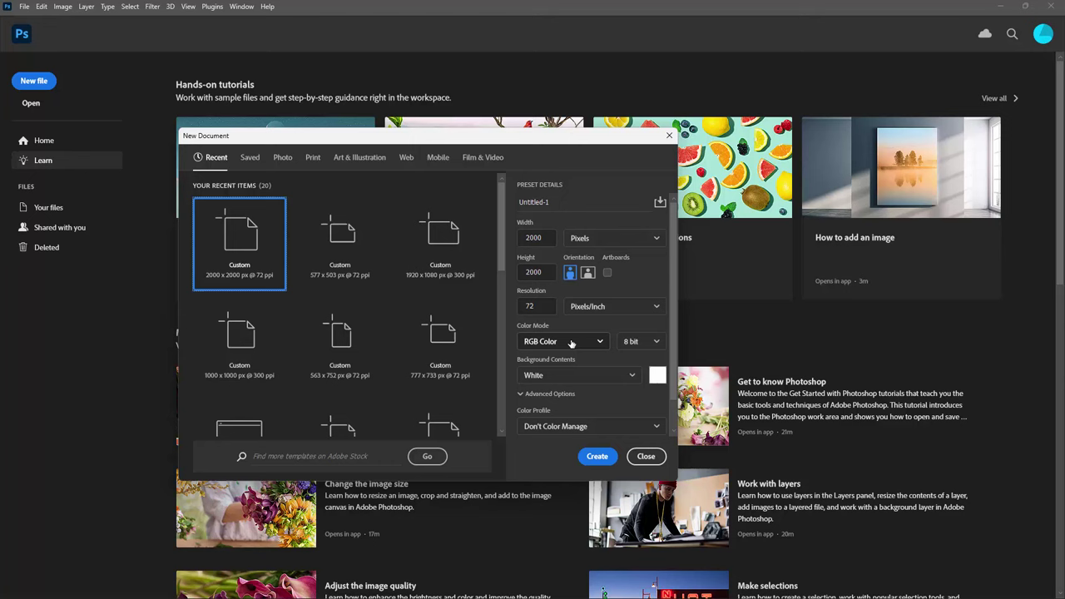
click(597, 457)
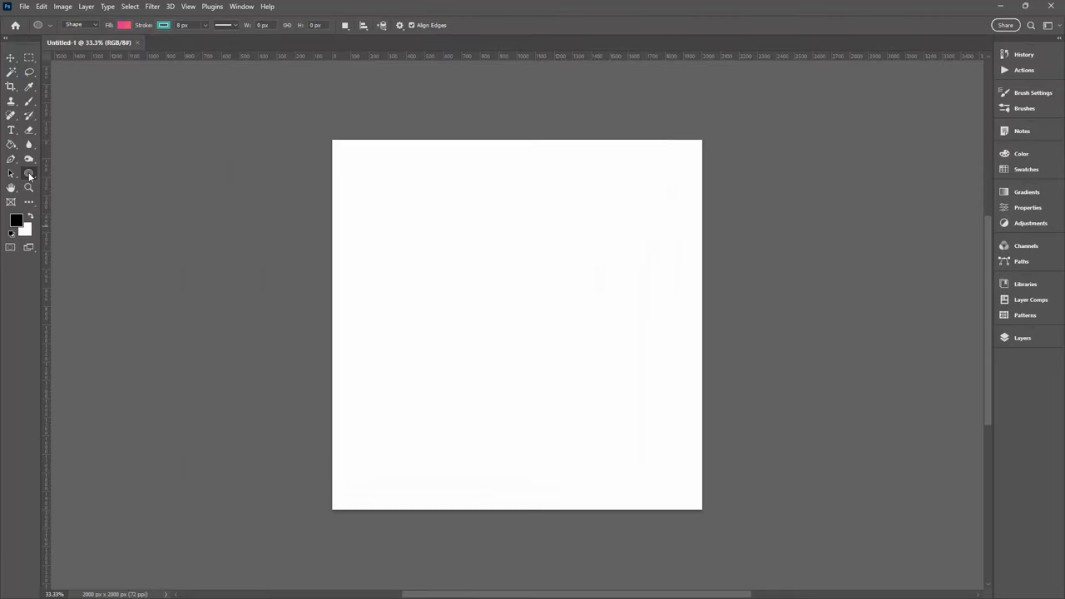
- Set the Ellipse Tool's fill to a black-to-white Radial gradient
right_click(29, 175)
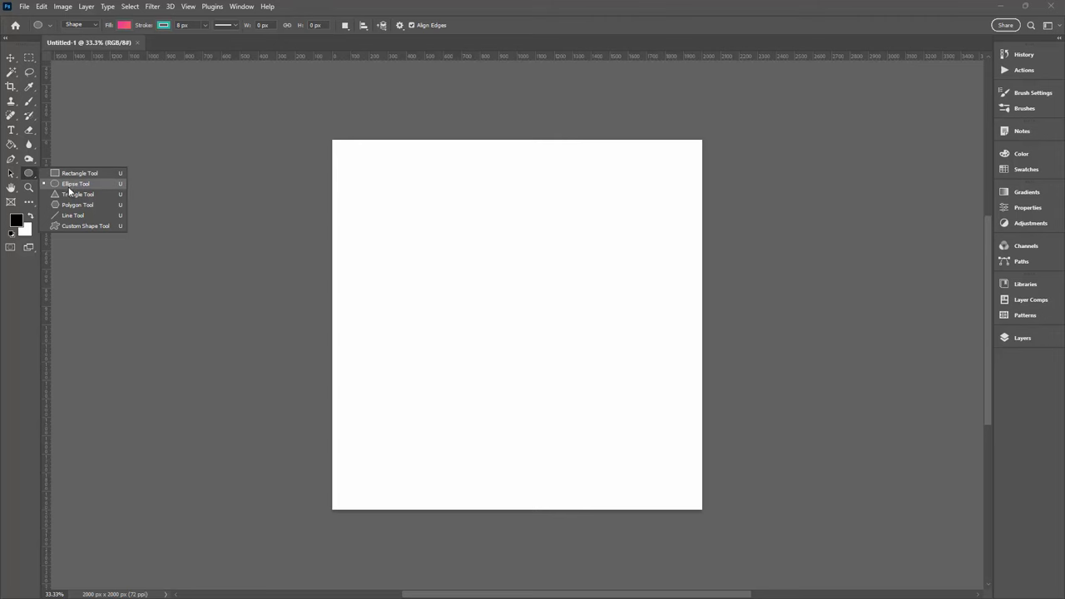
click(70, 185)
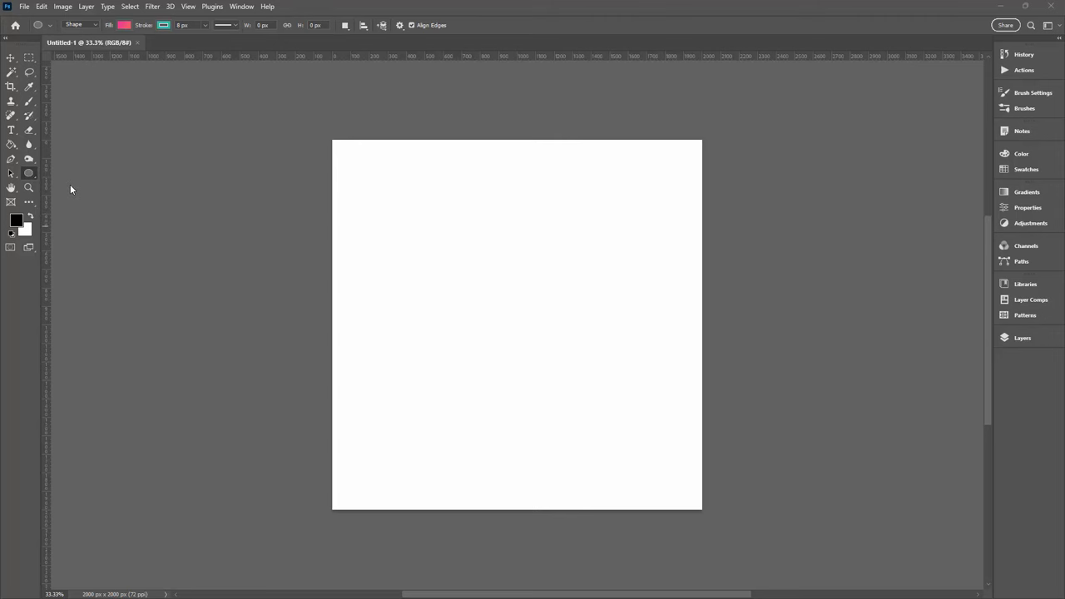
click(123, 25)
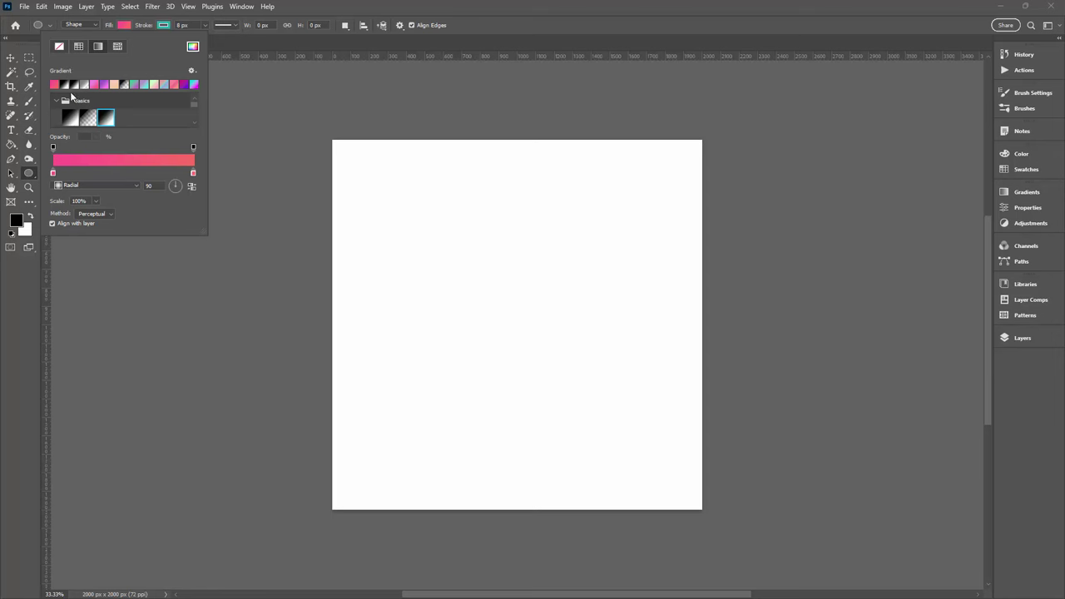
click(57, 100)
click(57, 100)
click(108, 120)
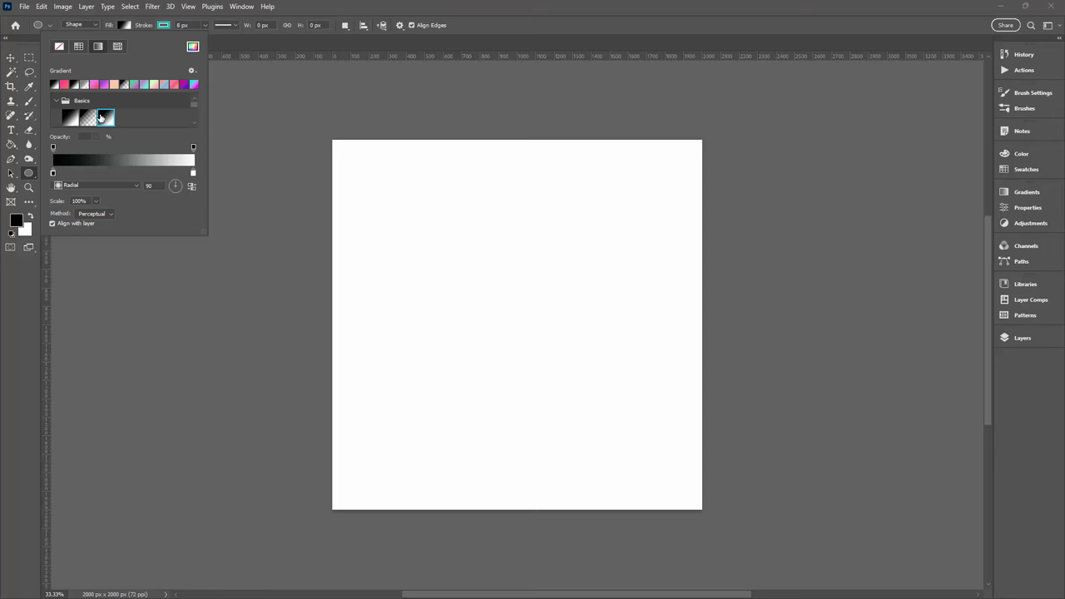
click(62, 187)
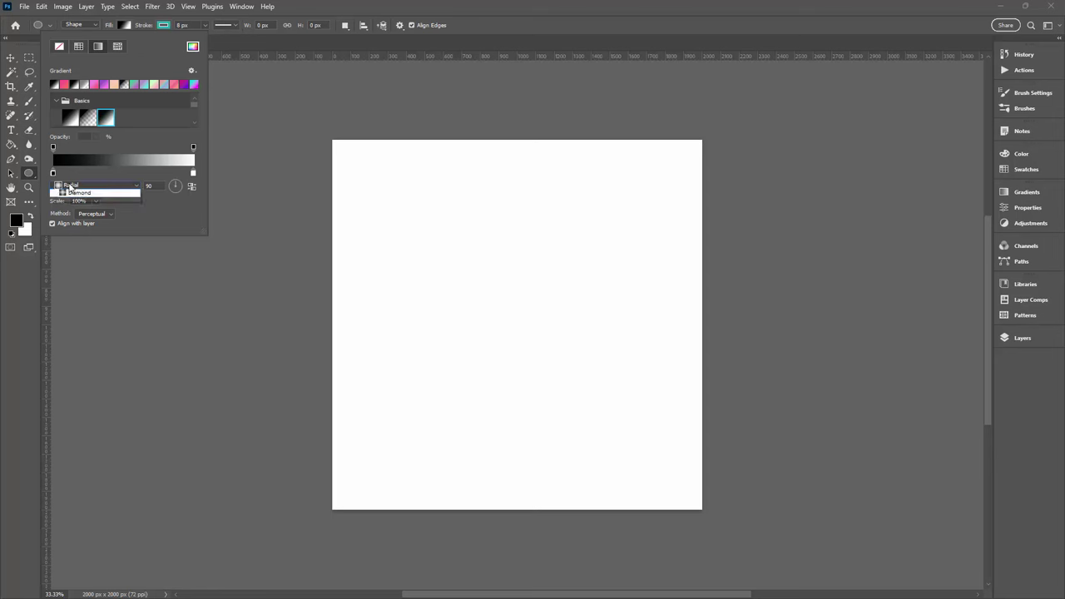
click(77, 203)
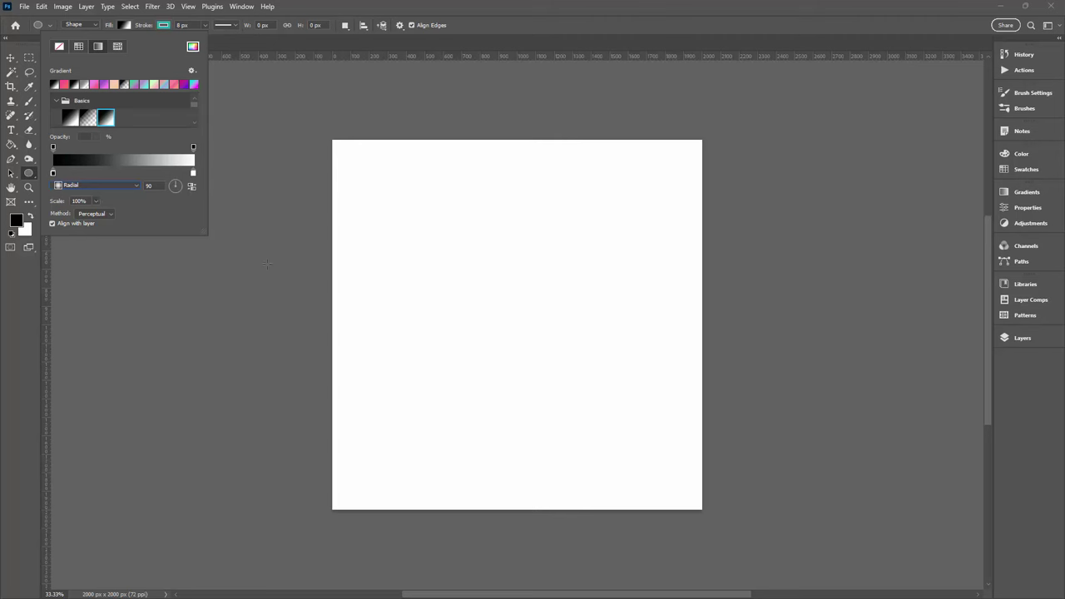
- Draw a large 1670 × 1670 px gradient circle centred on the canvas
click(370, 173)
mouse_move(370, 173)
mouse_down()
mouse_move(555, 338)
mouse_move(691, 438)
mouse_move(703, 500)
mouse_move(692, 476)
mouse_up()
key(space)
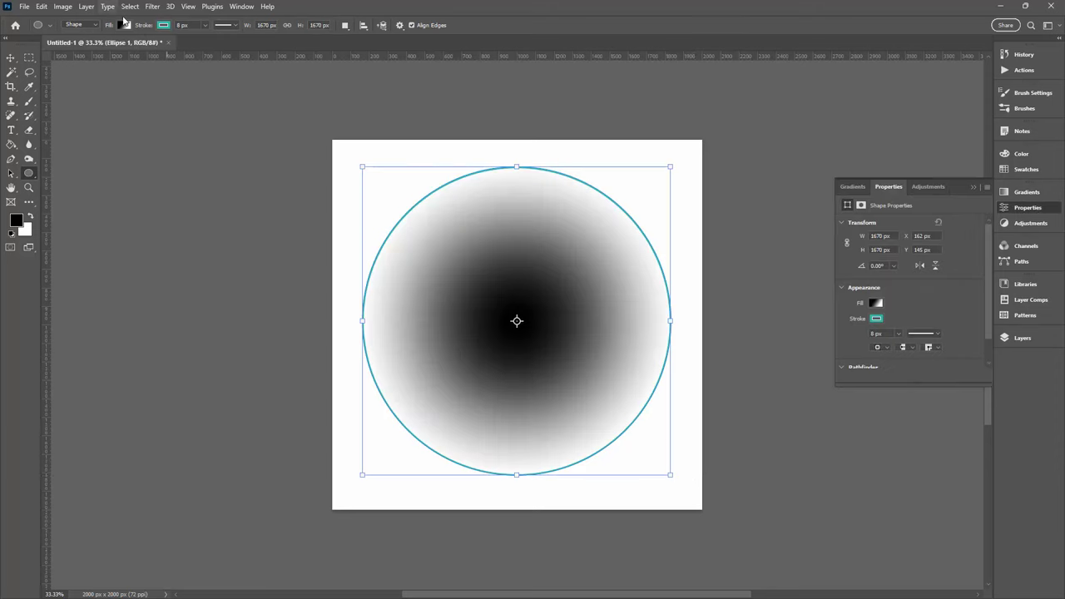
- Set the circle's stroke to No Color and deselect it with the Move tool
click(165, 25)
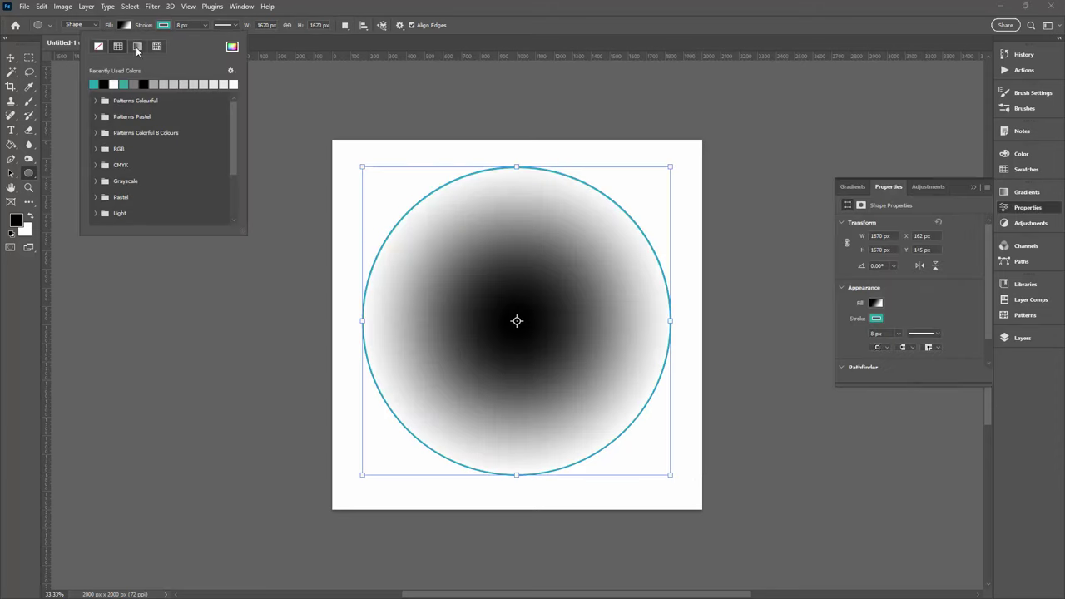
click(98, 47)
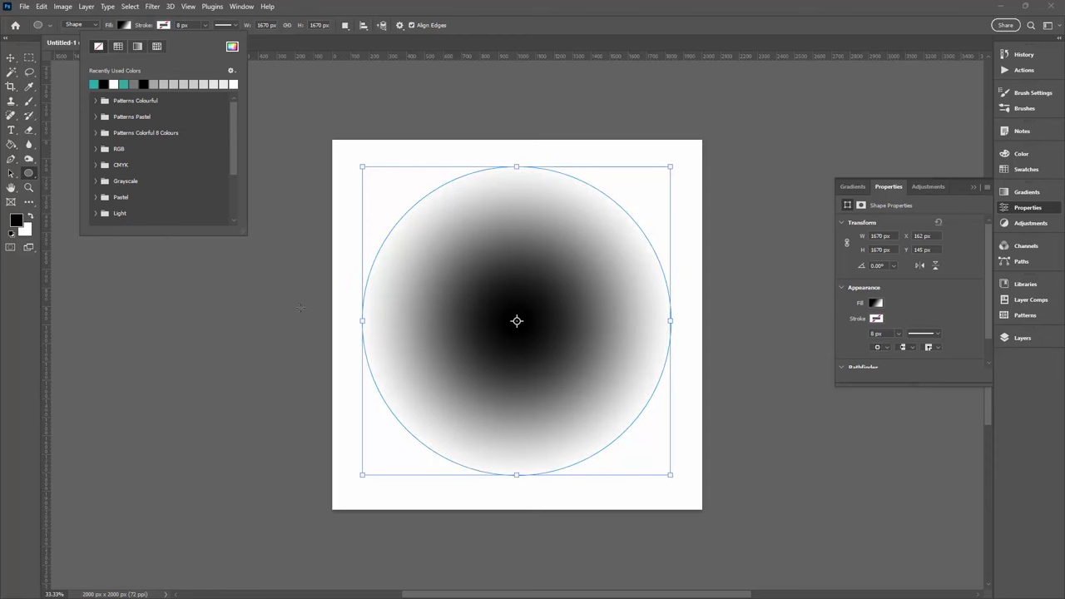
click(11, 57)
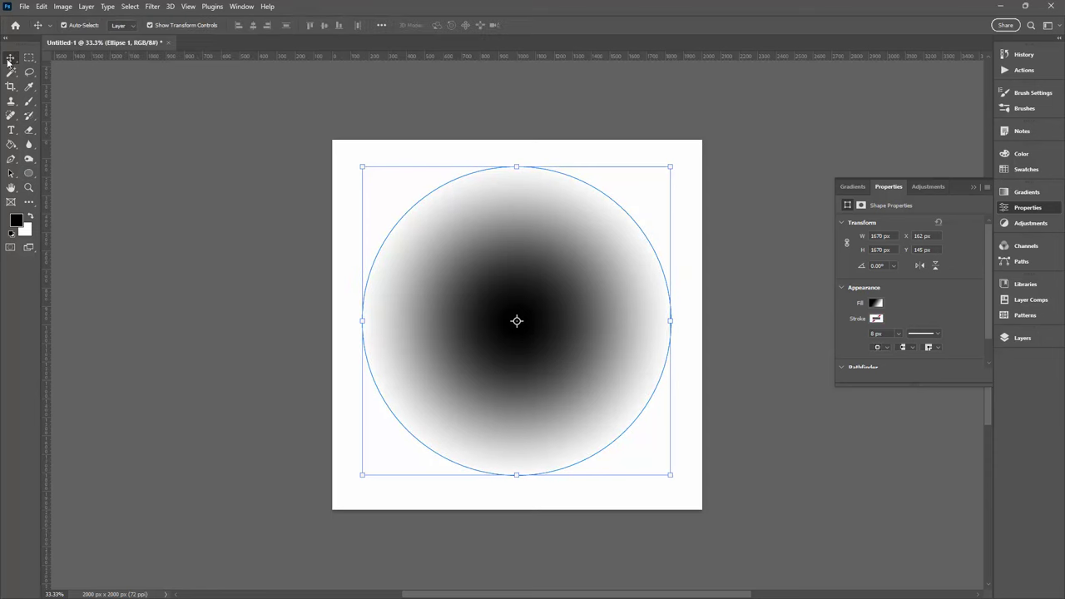
click(347, 488)
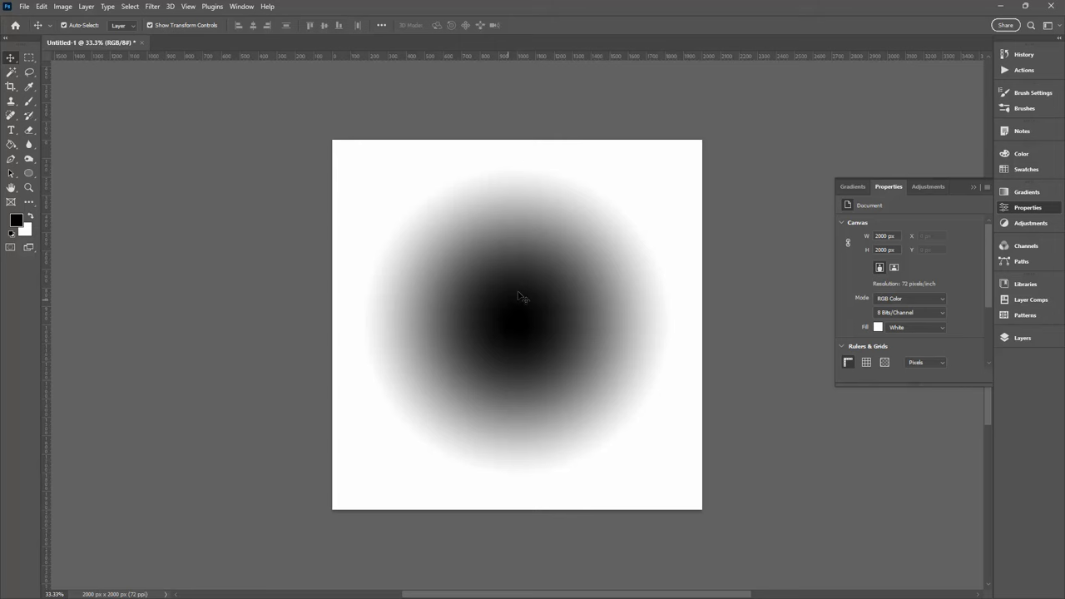
- Open the Layers panel and toggle Ellipse 1's visibility off and back on
click(1022, 337)
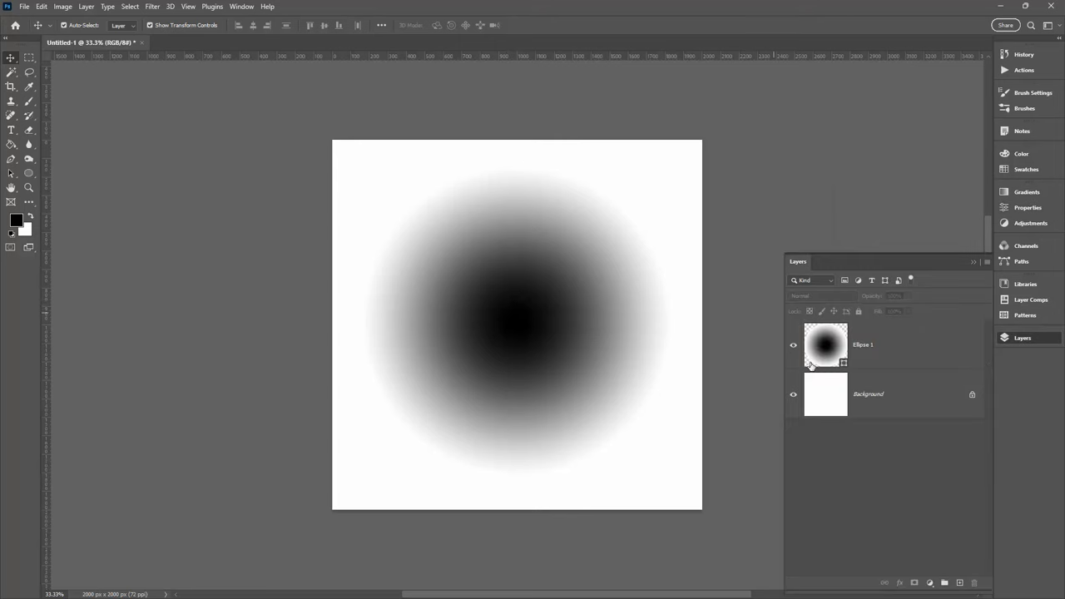
click(794, 346)
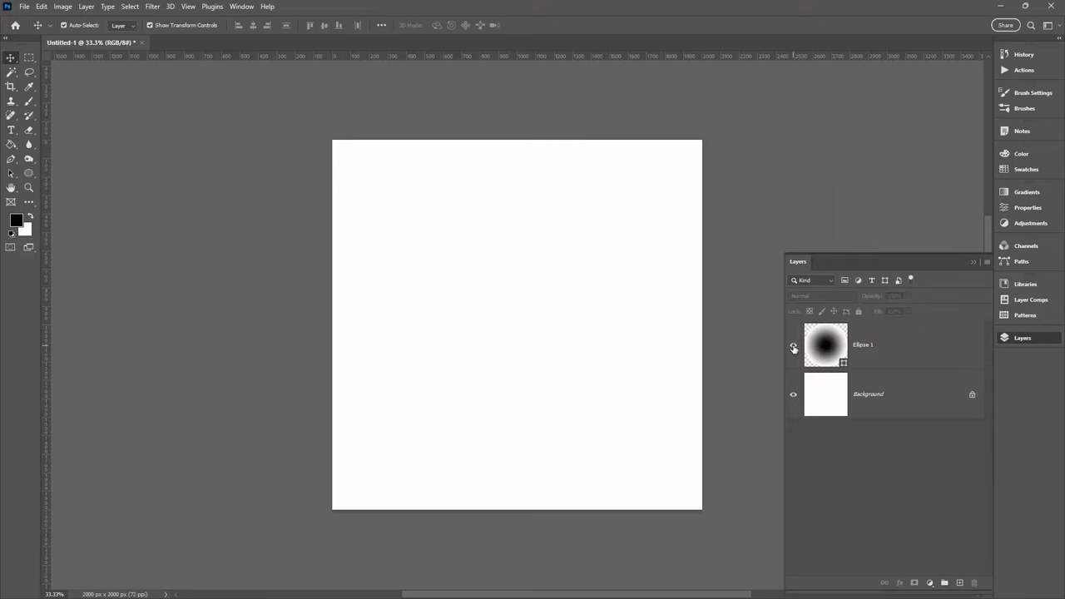
click(794, 347)
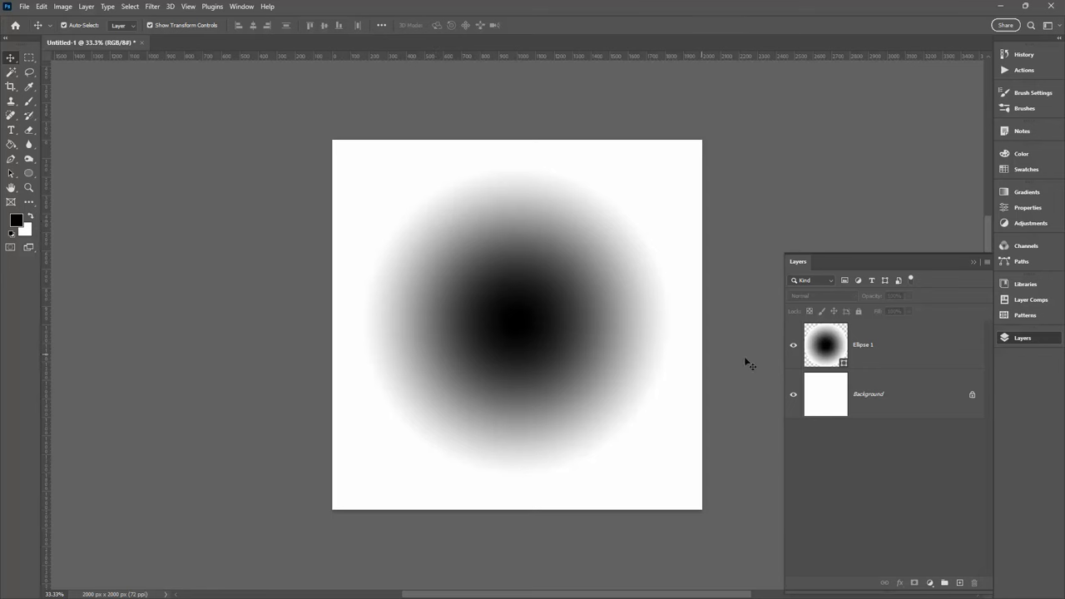
- Convert Ellipse 1 to a smart object and apply Color Halftone at 30 px max radius
click(895, 343)
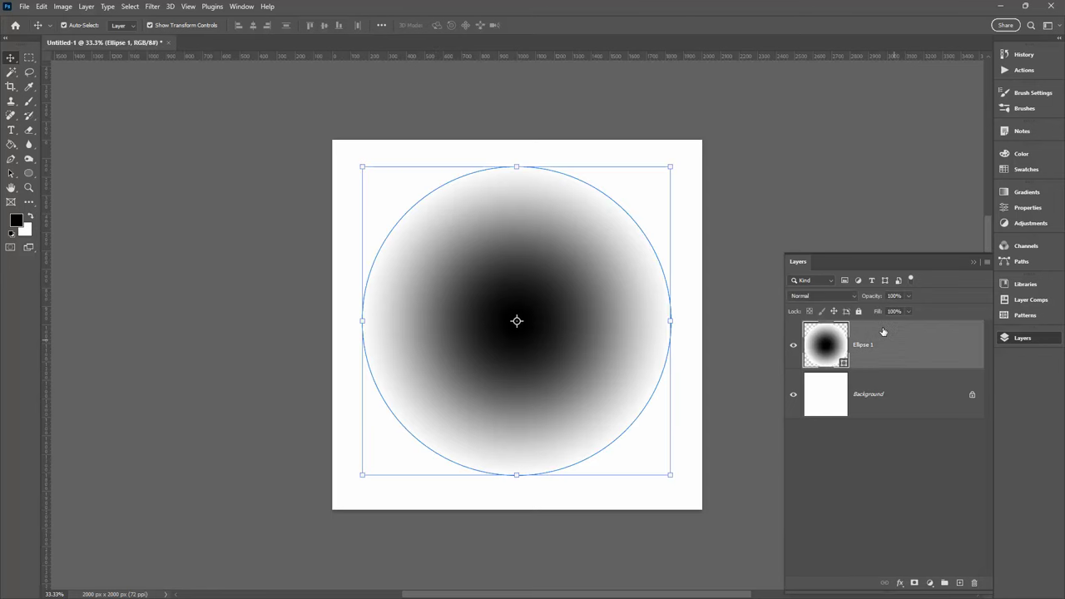
click(152, 8)
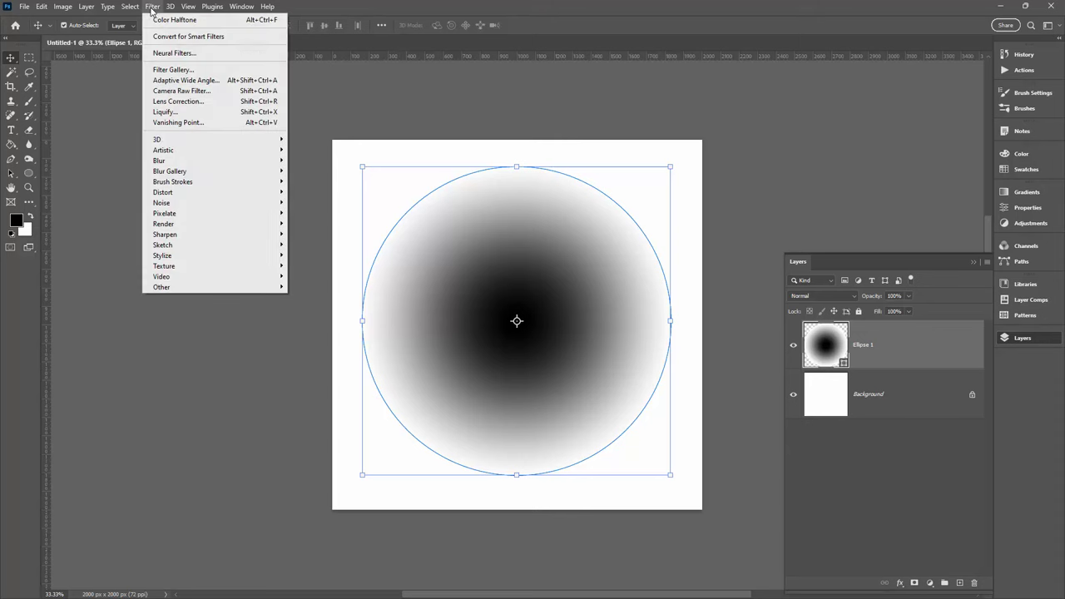
mouse_move(173, 215)
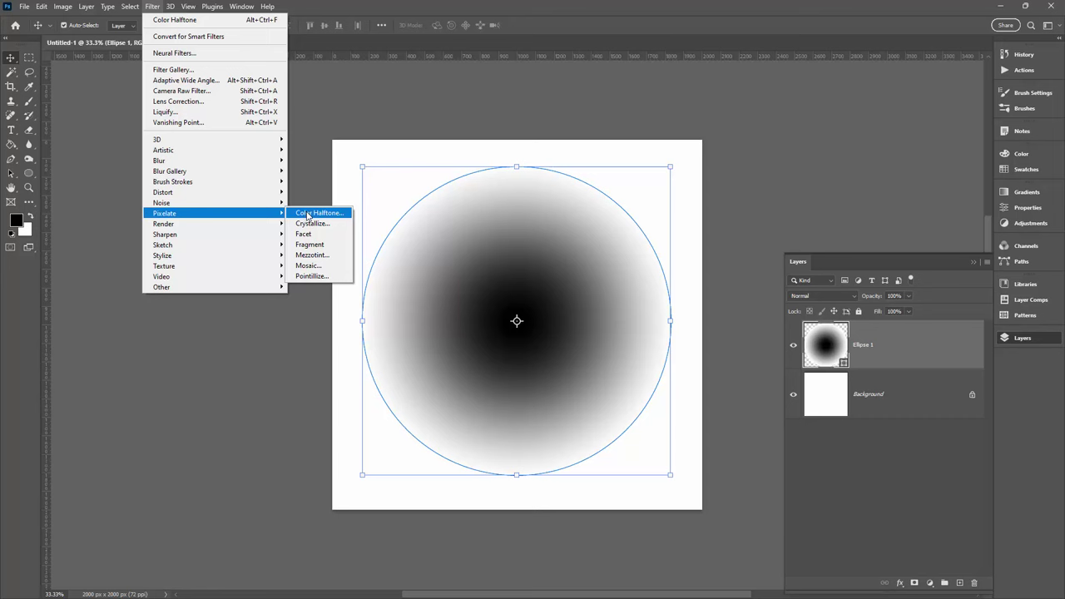
click(307, 216)
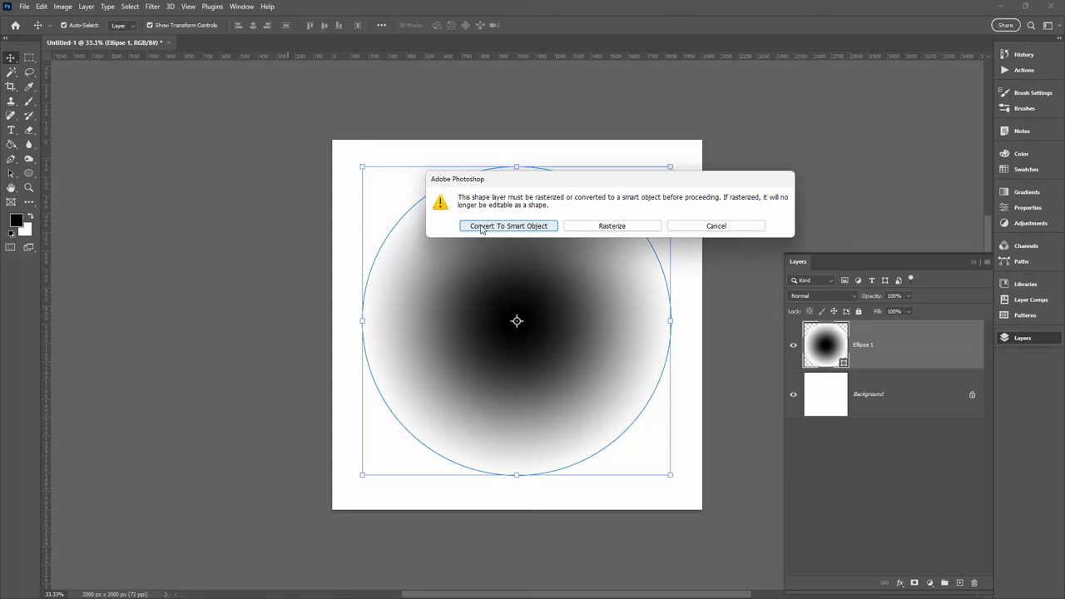
click(495, 226)
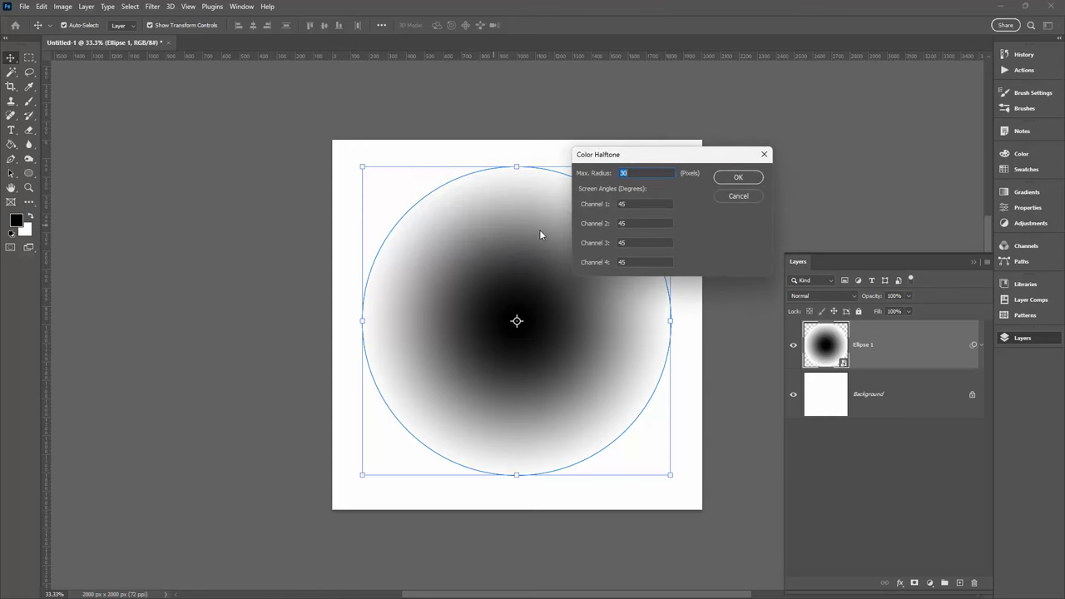
drag(627, 167, 617, 314)
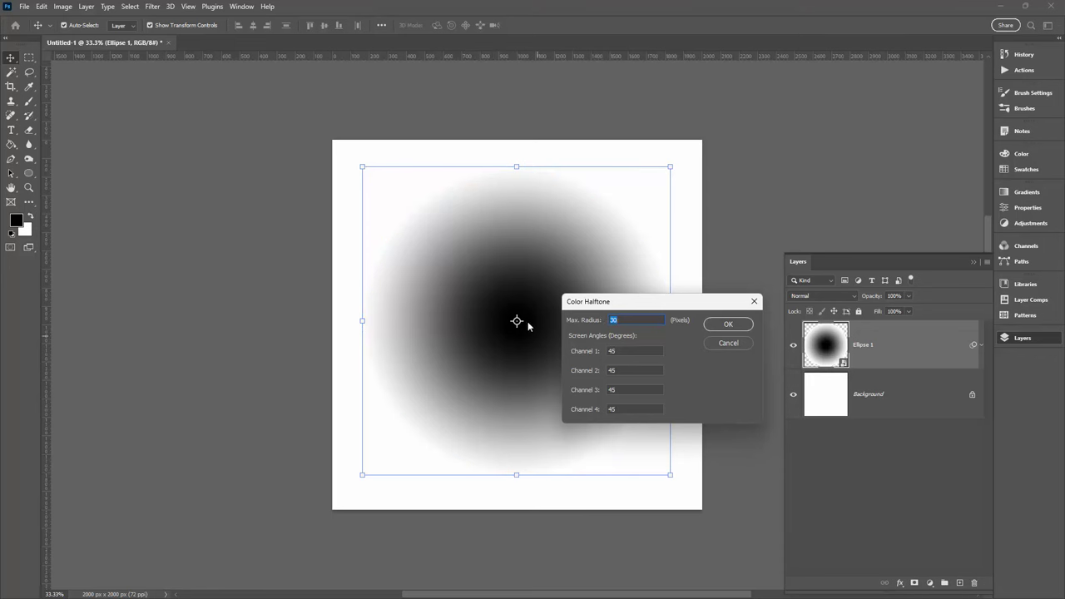
click(728, 325)
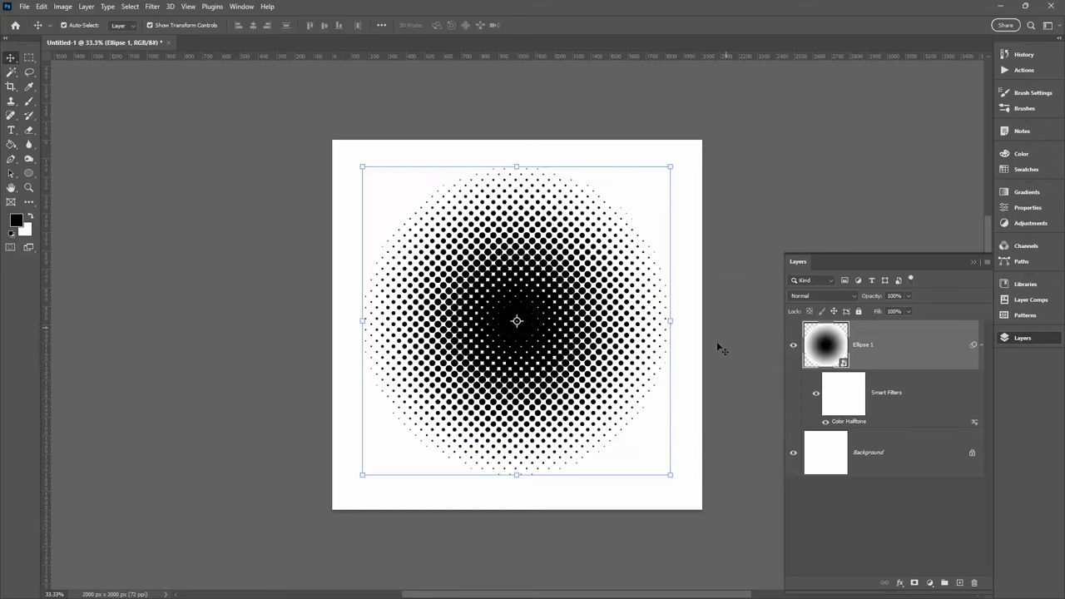
- Edit the Color Halftone smart filter's channel screen angles so the dots form straight rows
click(689, 504)
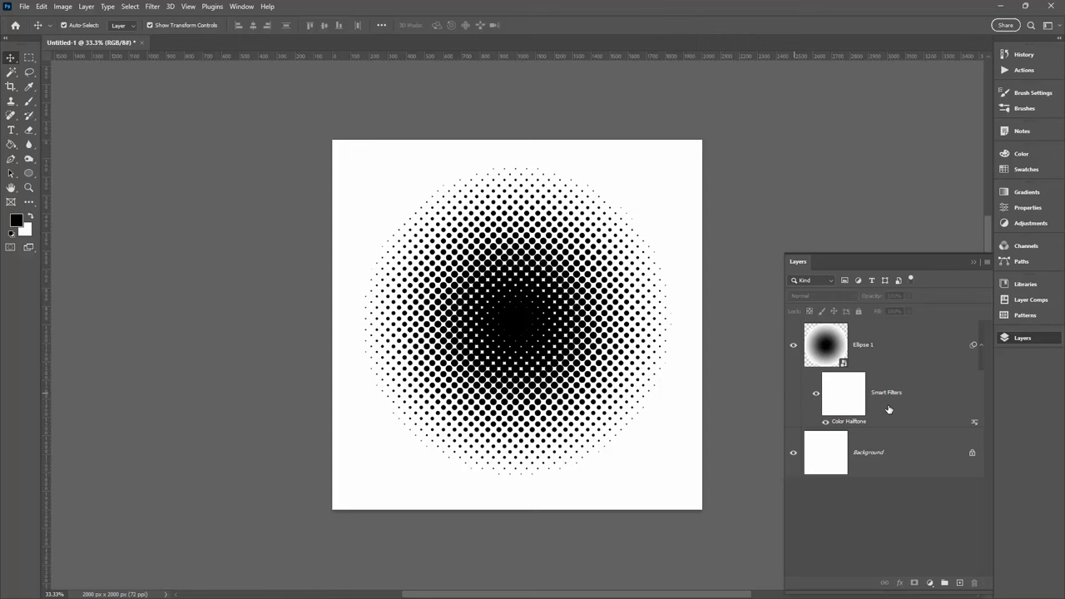
click(844, 414)
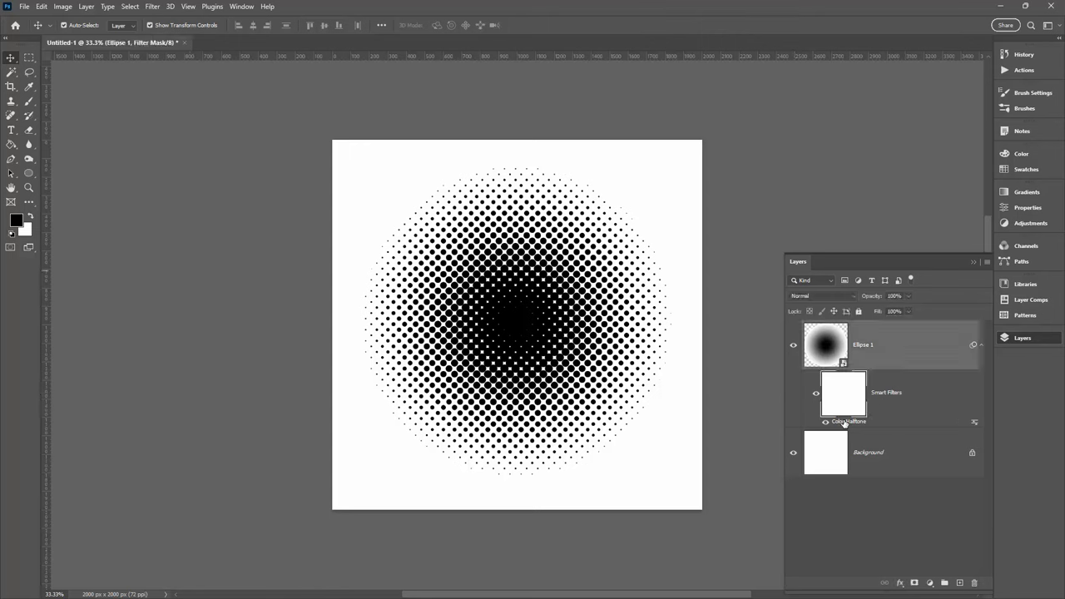
double_click(844, 422)
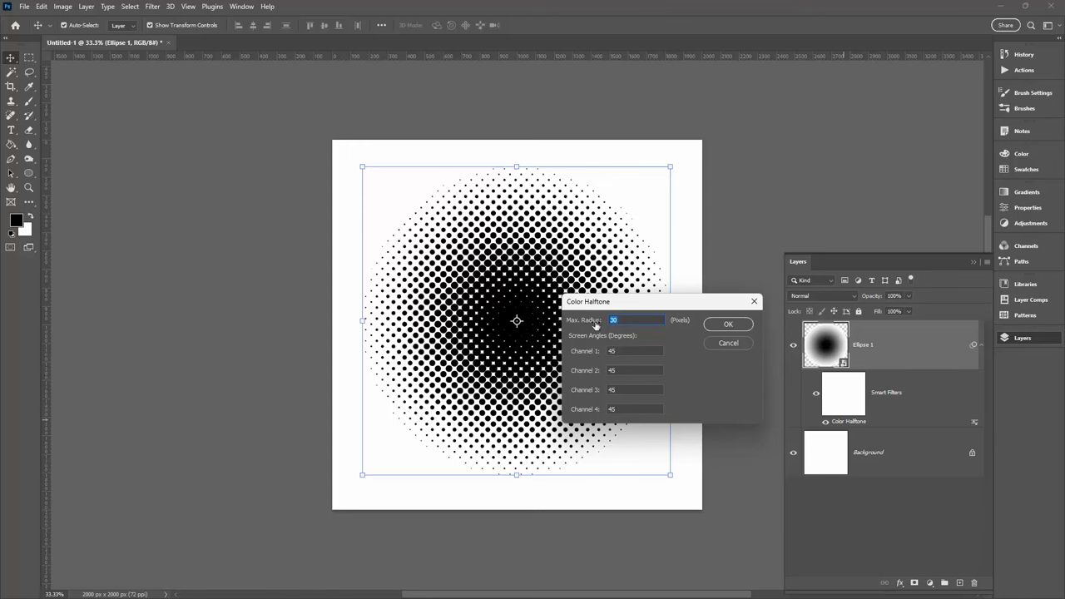
key(Tab)
key(Return)
click(722, 326)
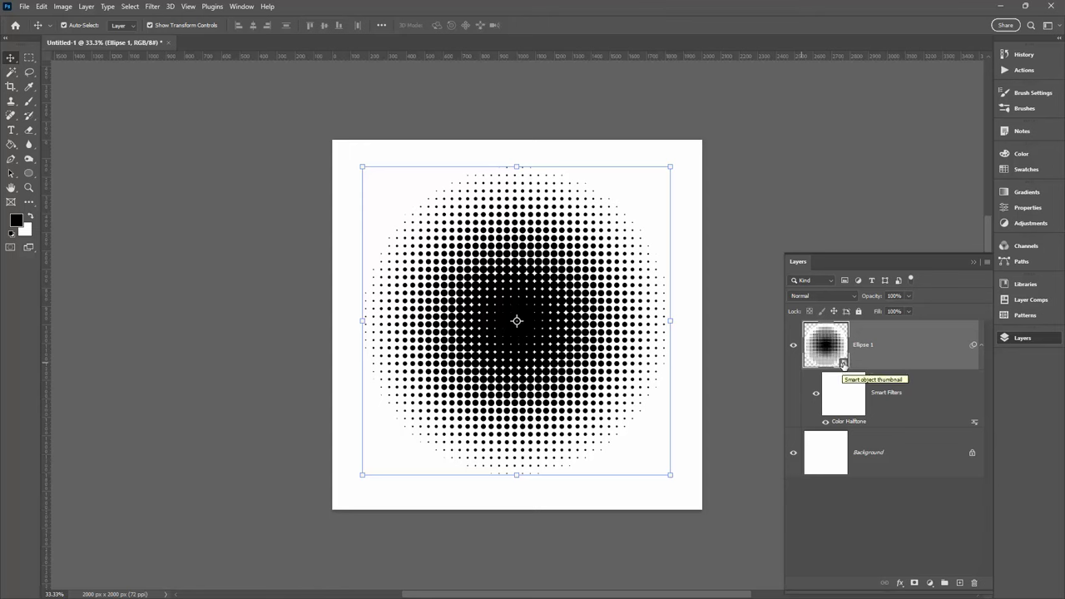
- Open Ellipse 1's embedded smart object contents and its gradient fill settings
double_click(843, 363)
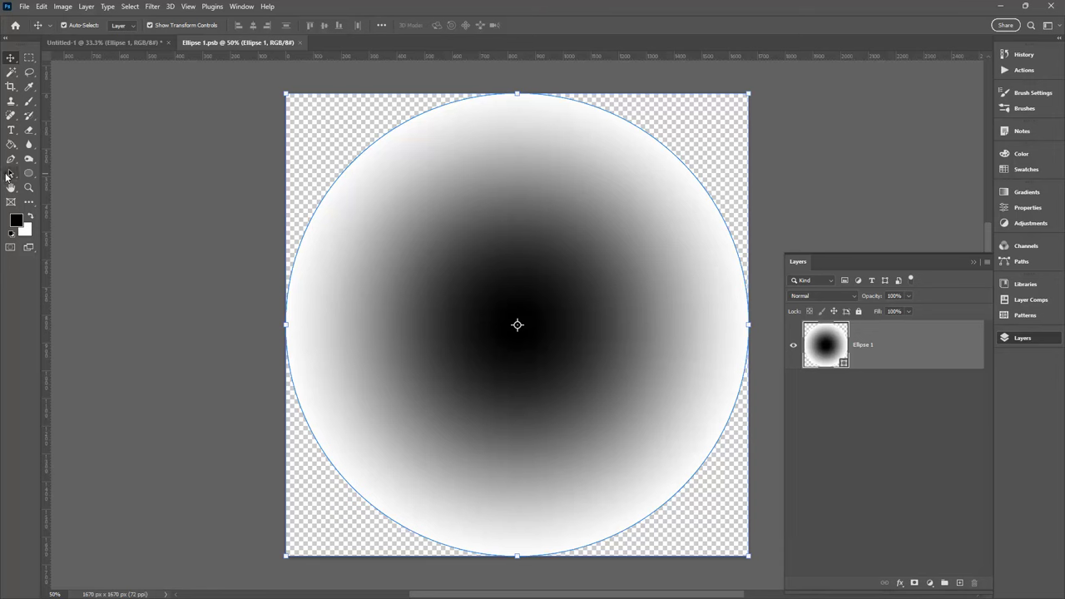
click(8, 176)
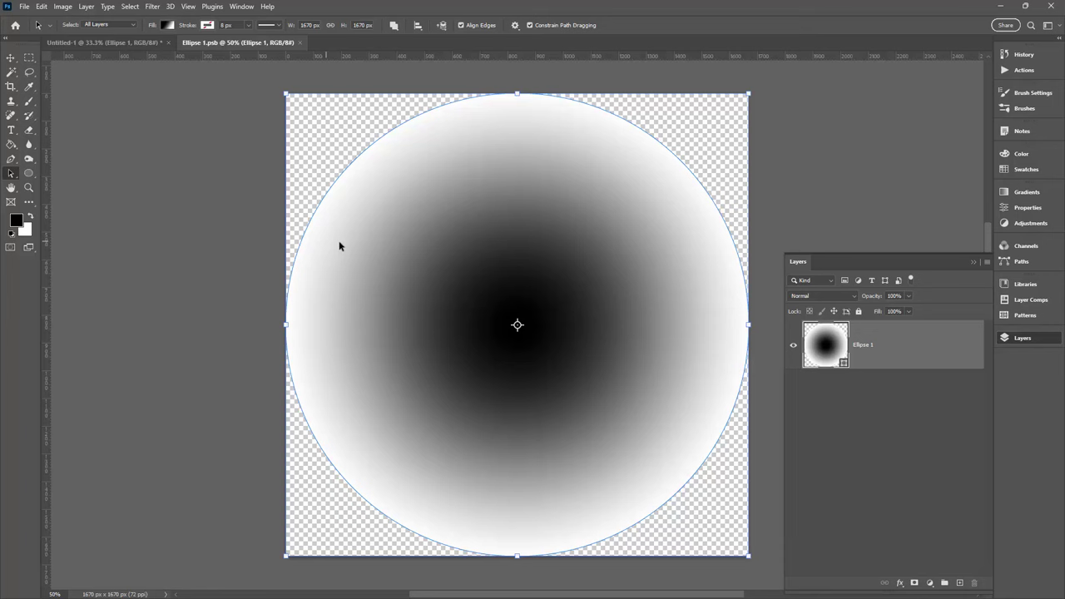
click(169, 26)
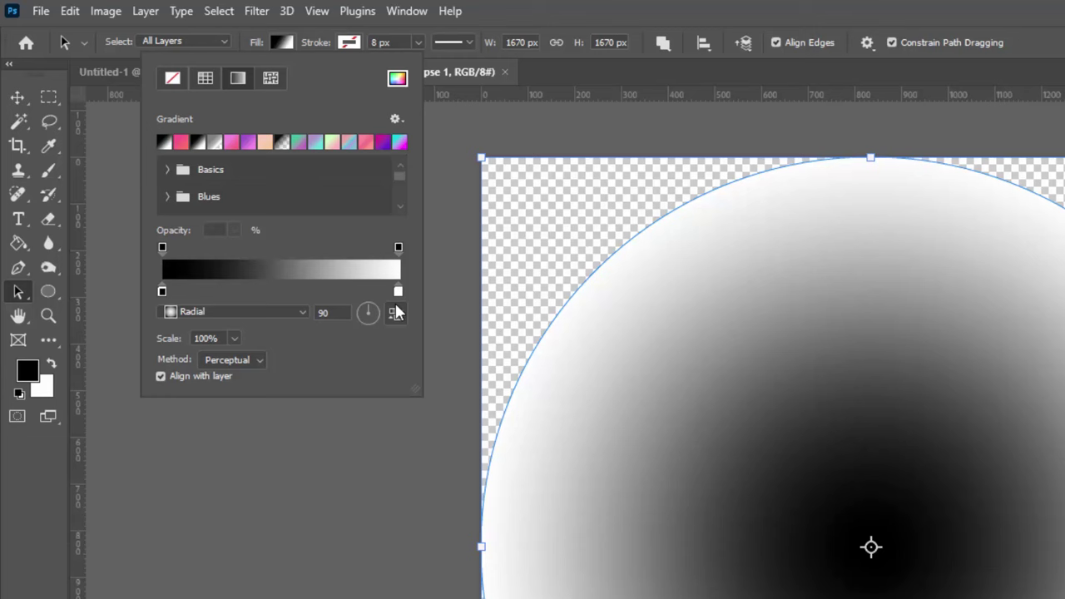
- Move the right gradient stops inward and add an end opacity stop at 0% opacity
drag(398, 291, 381, 291)
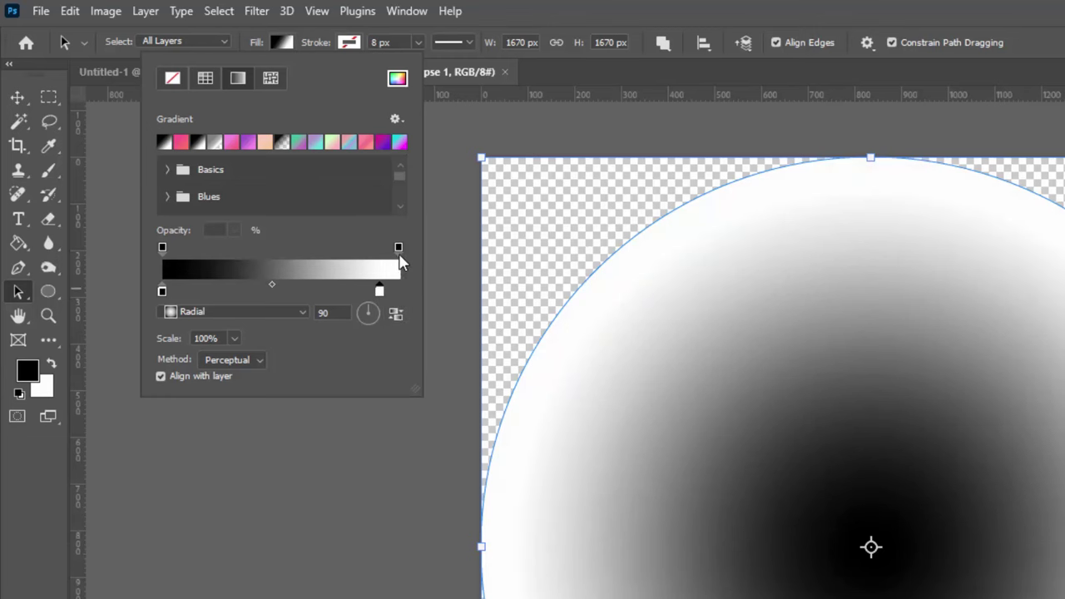
drag(397, 247, 384, 252)
click(380, 293)
click(397, 292)
click(395, 248)
drag(396, 248, 398, 248)
text(0)
key(Tab)
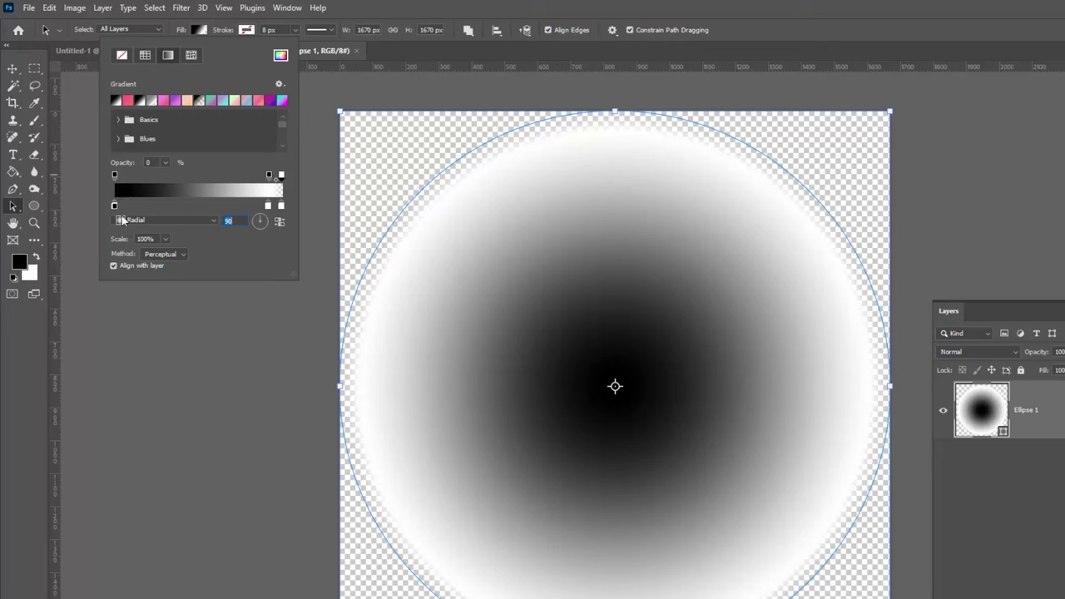
- Change the gradient's black centre stop to grey #898989 and close the fill settings
click(114, 207)
double_click(114, 206)
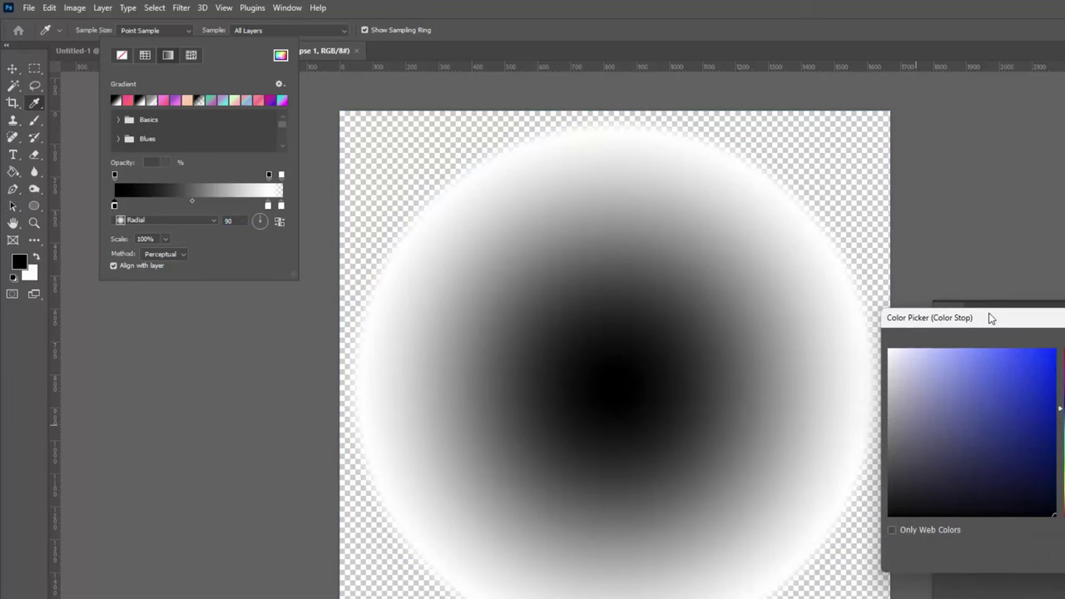
drag(990, 319, 215, 281)
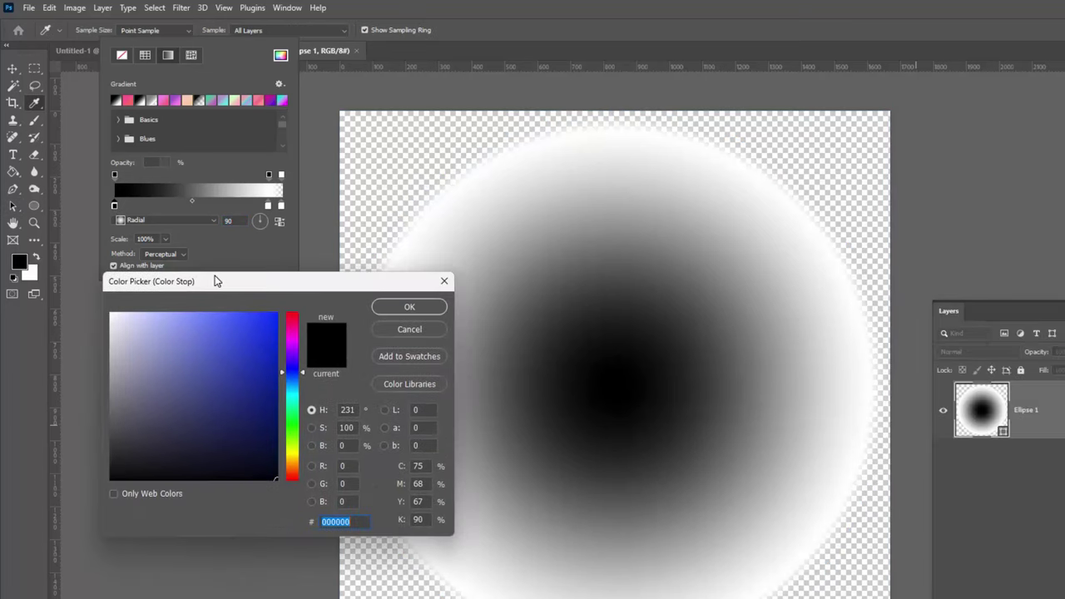
click(108, 391)
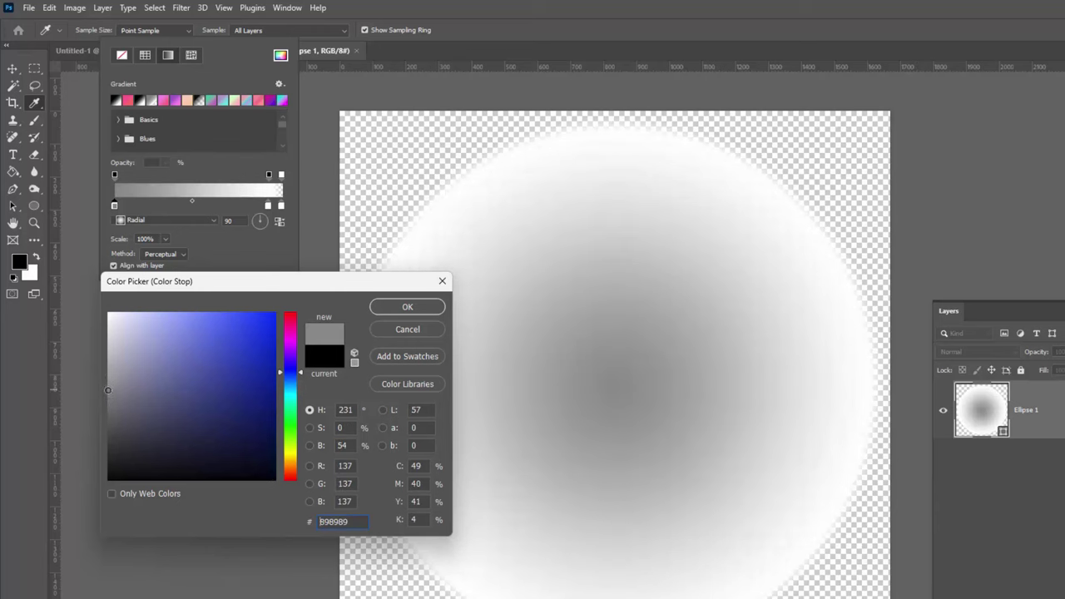
click(310, 427)
click(310, 445)
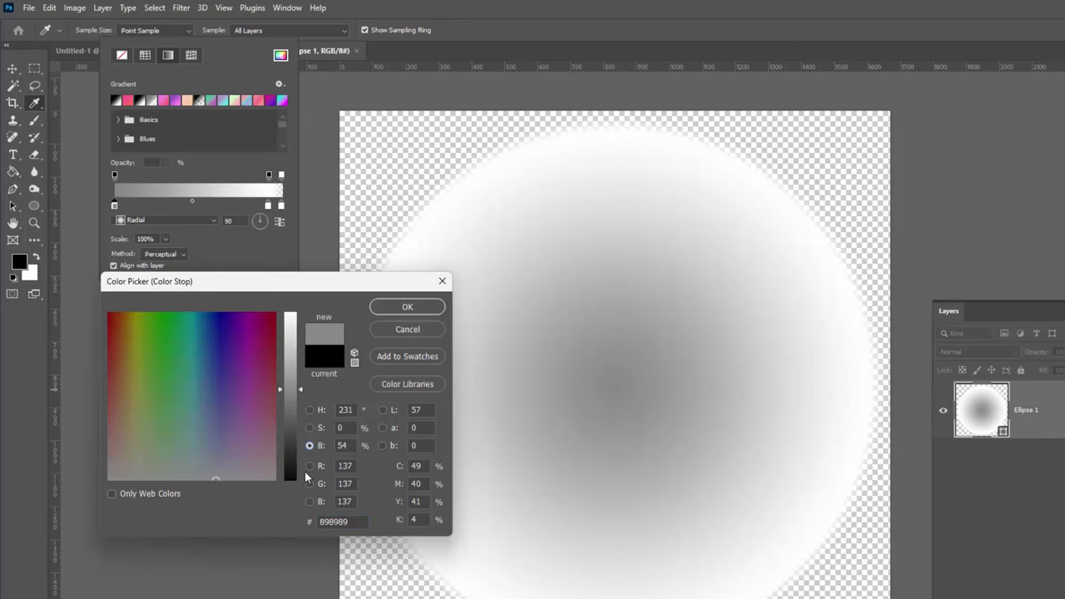
click(310, 466)
click(310, 483)
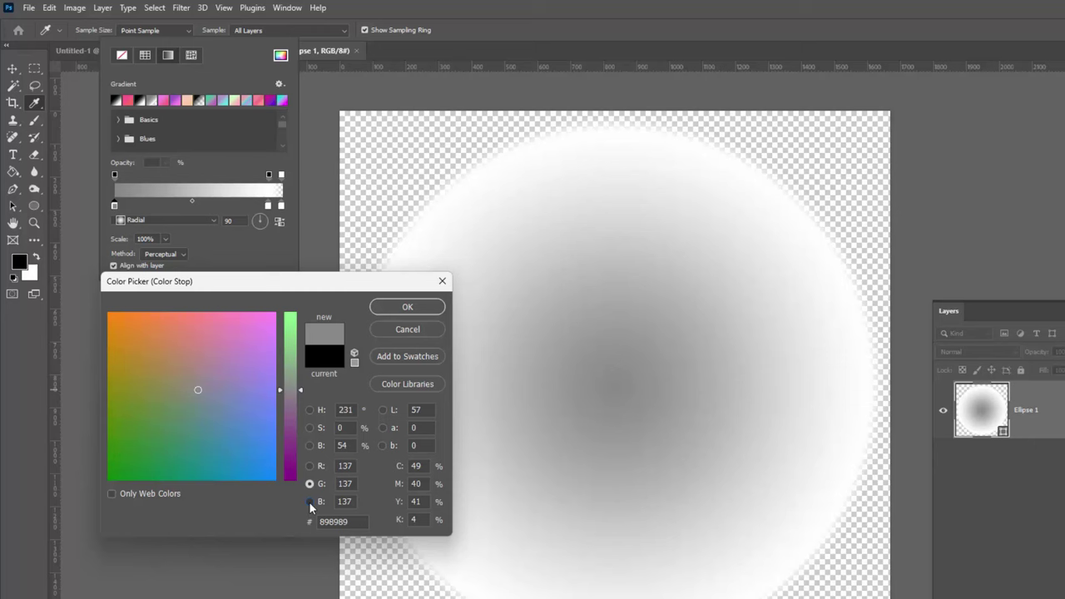
click(310, 502)
click(310, 409)
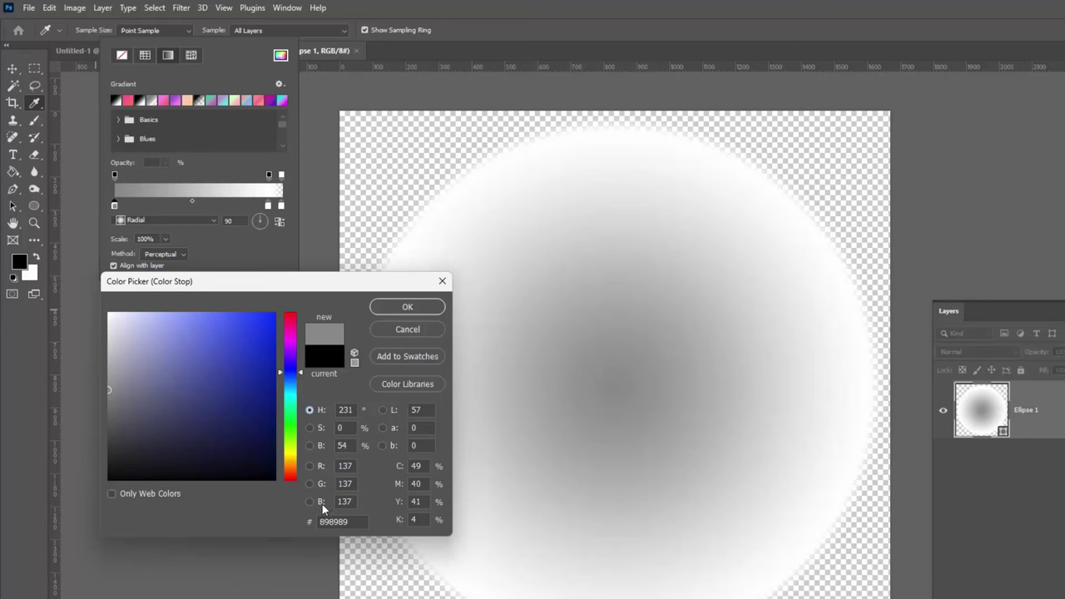
click(405, 306)
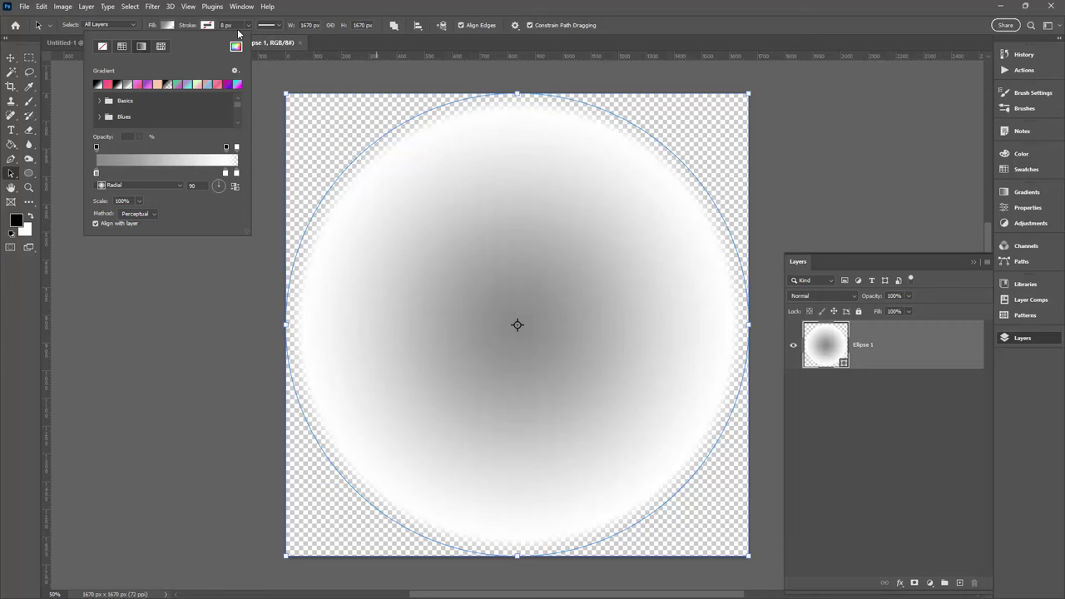
click(269, 39)
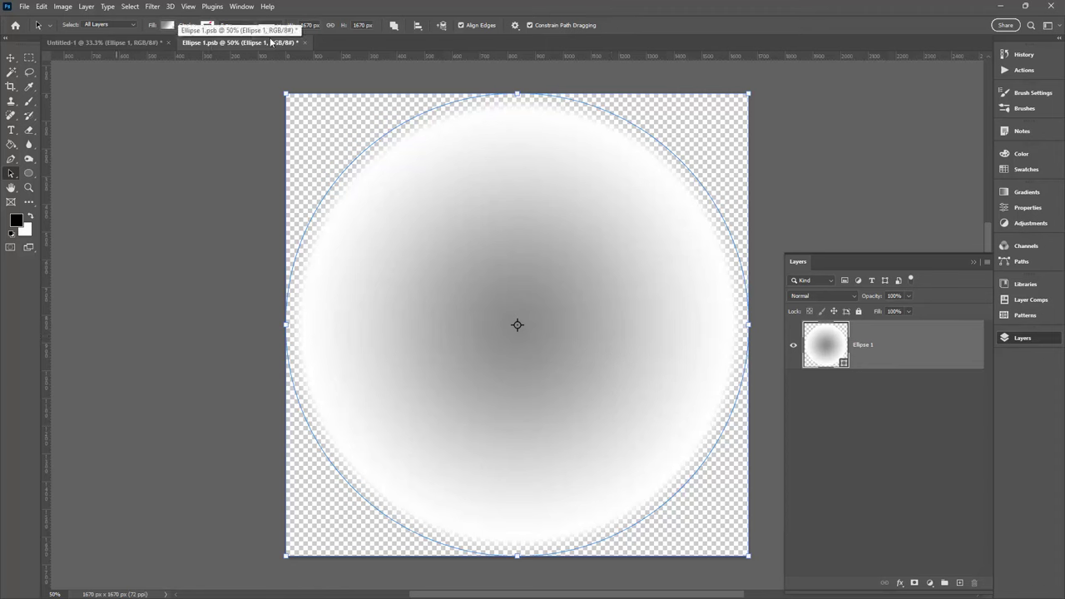
- Save the ellipse edits back into the document and set every Color Halftone screen angle to 45°
click(305, 43)
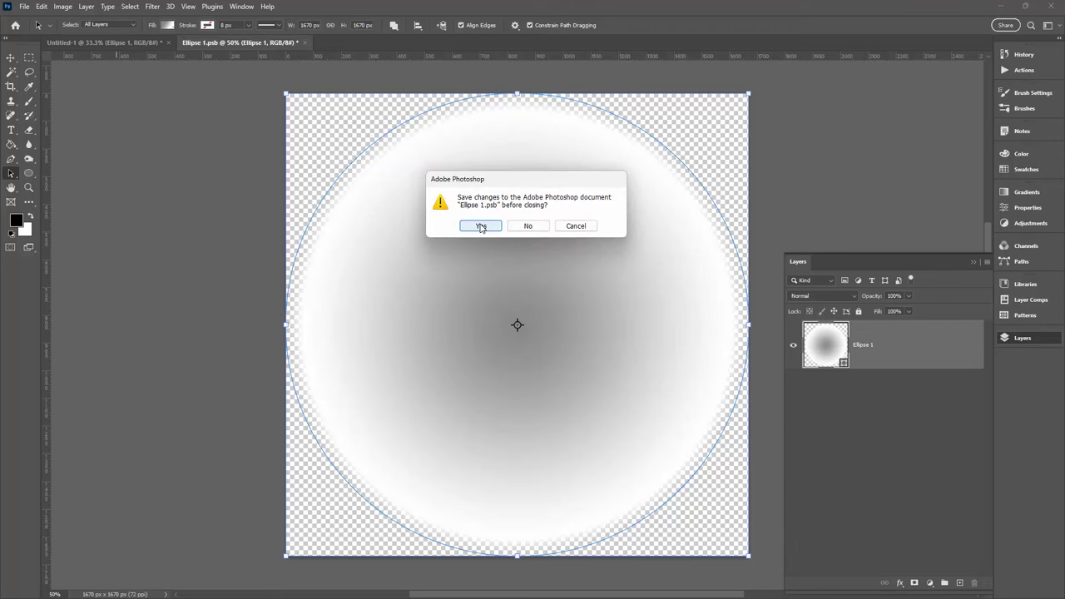
click(481, 227)
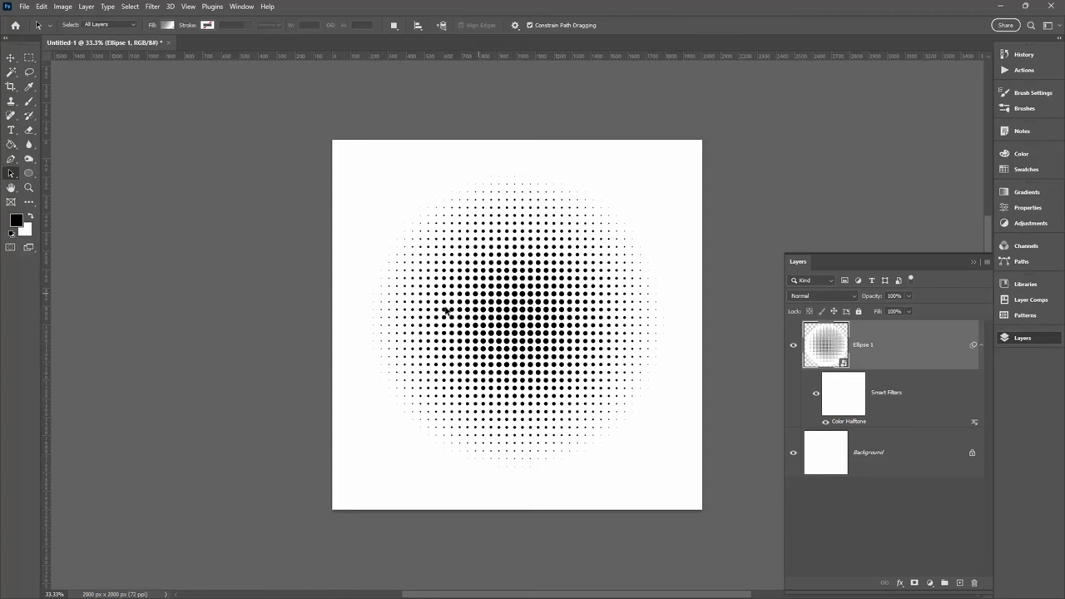
double_click(849, 422)
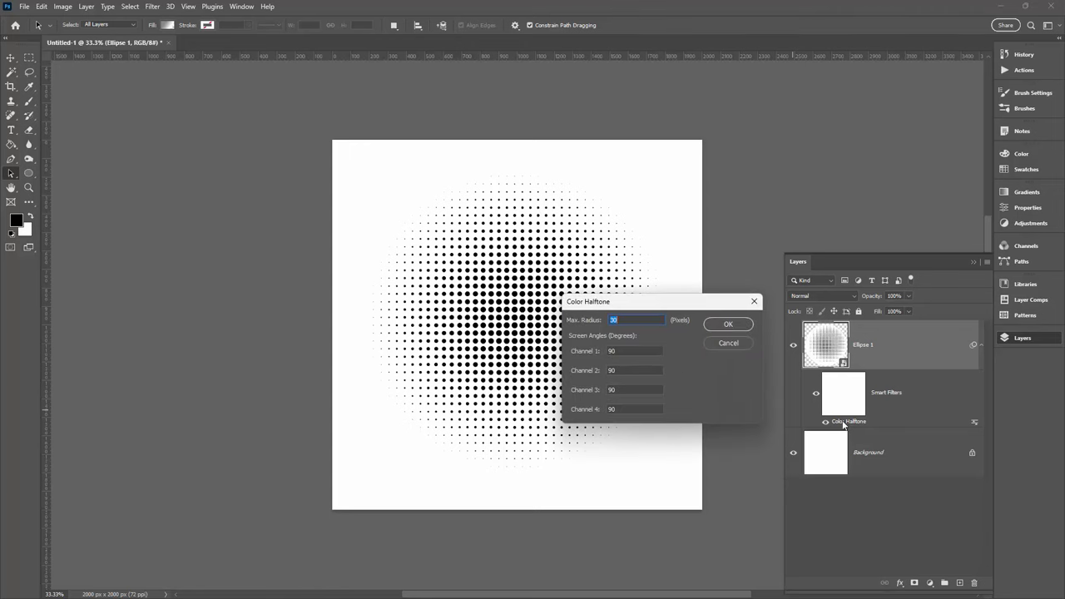
key(Tab)
drag(620, 312, 690, 356)
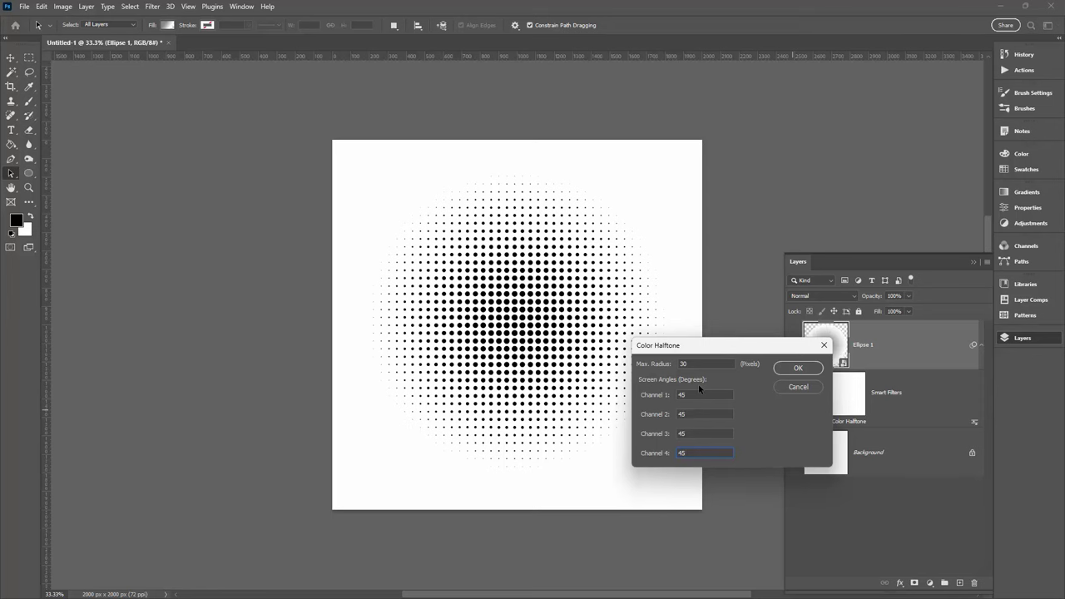
click(798, 369)
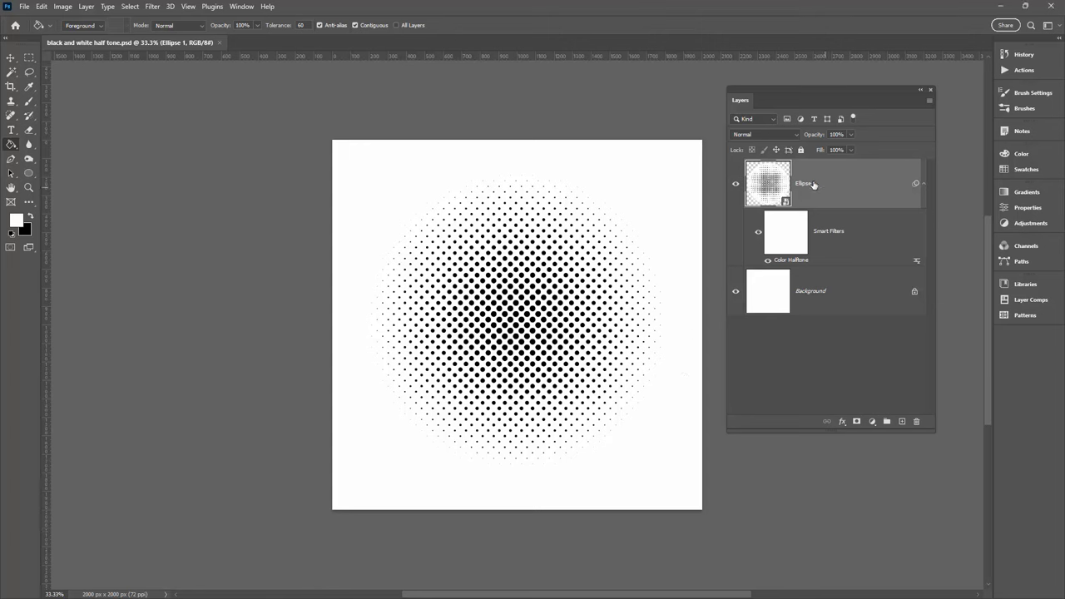
key(alt+shift+s)
key(alt+shift+n)
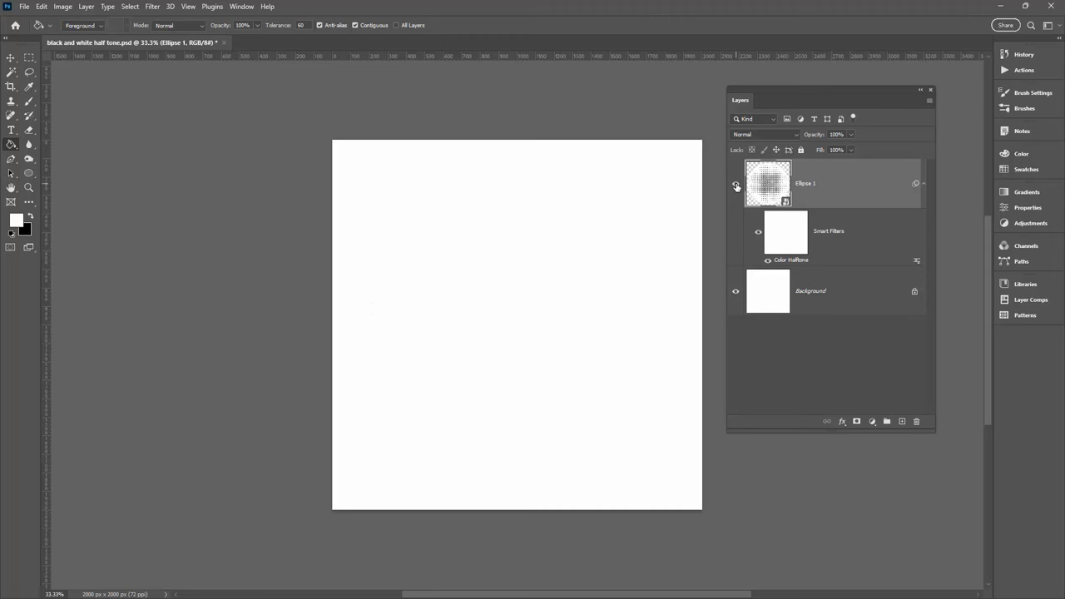
- Colorize the halftone dots turquoise with Hue/Saturation: Hue 174, Saturation 60, Lightness 38
click(60, 7)
mouse_move(80, 37)
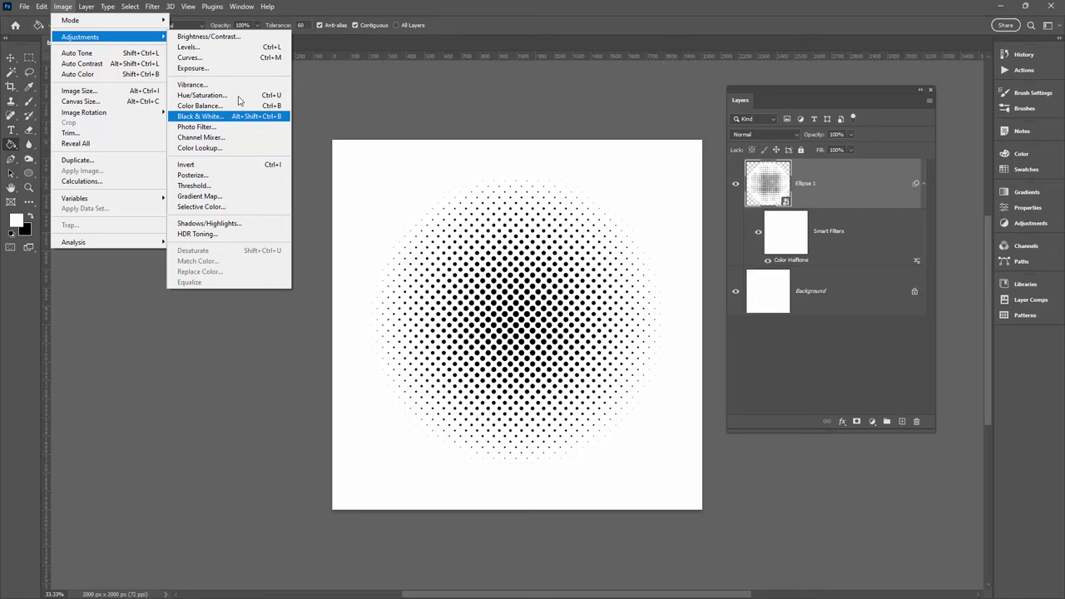
click(238, 96)
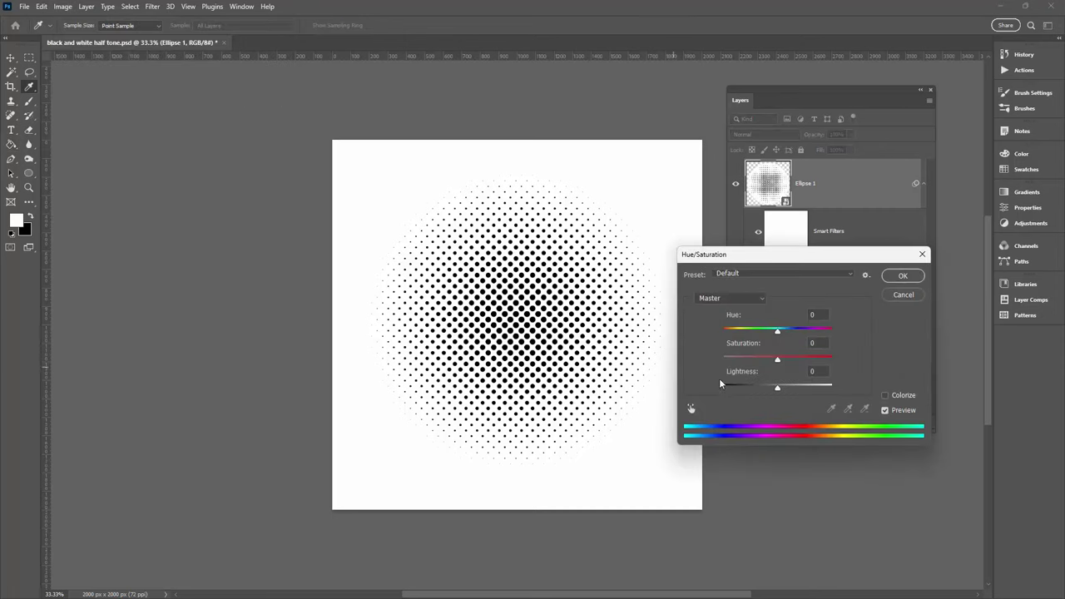
click(886, 397)
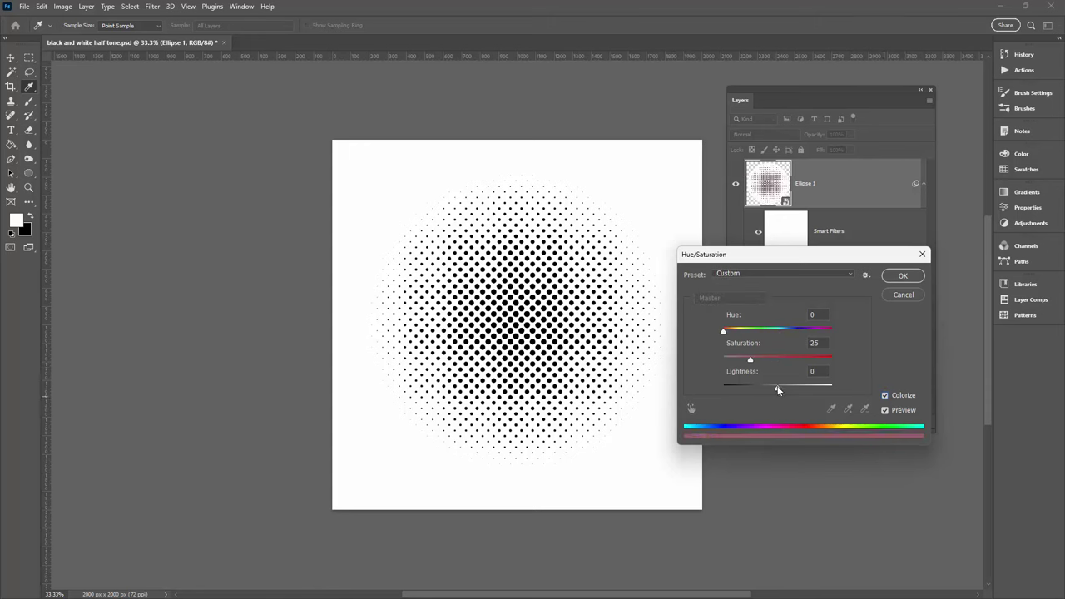
drag(778, 391, 814, 389)
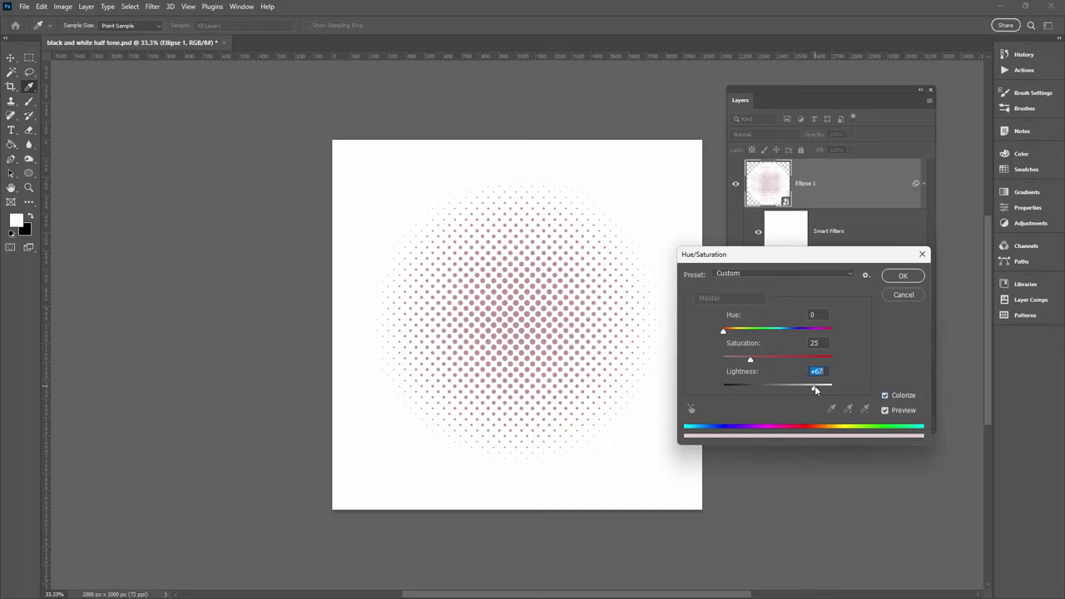
drag(723, 332, 801, 393)
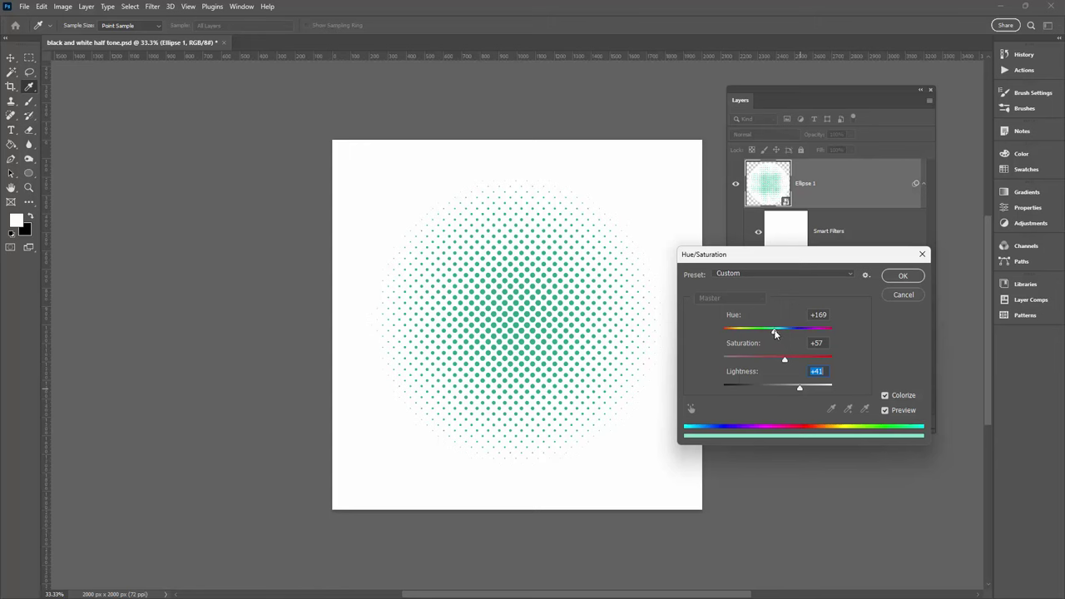
drag(773, 333, 798, 388)
click(900, 278)
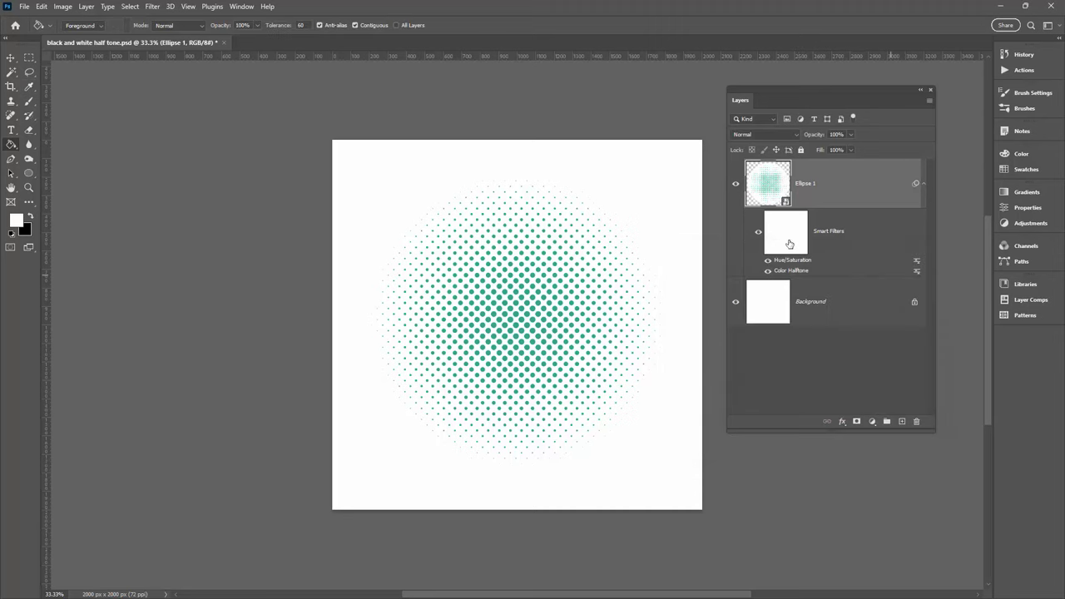
- Hide the white Background layer so the turquoise halftone circle sits on transparency
click(735, 185)
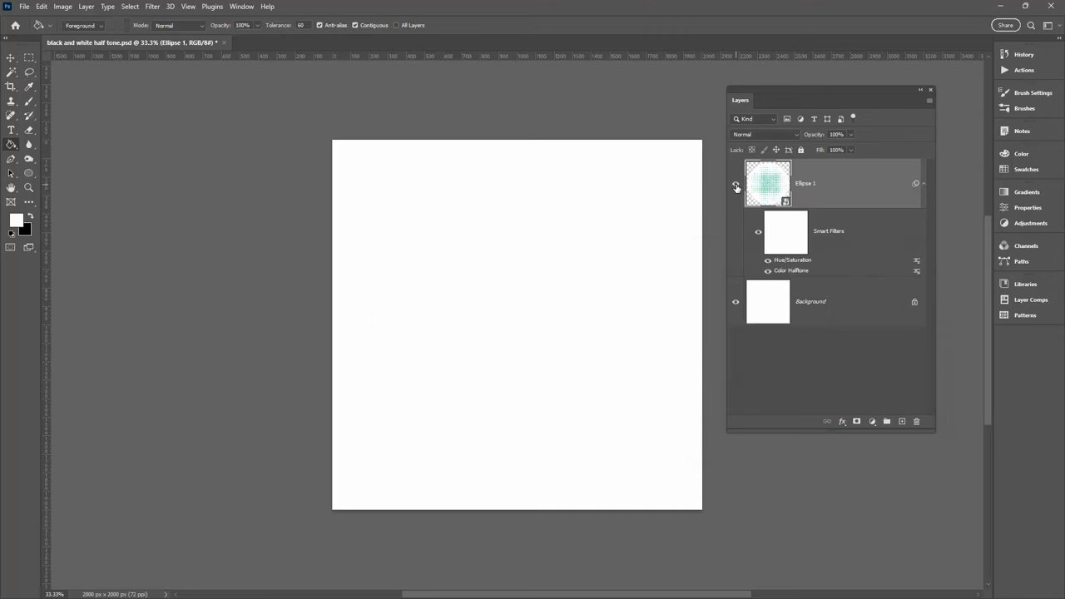
click(736, 184)
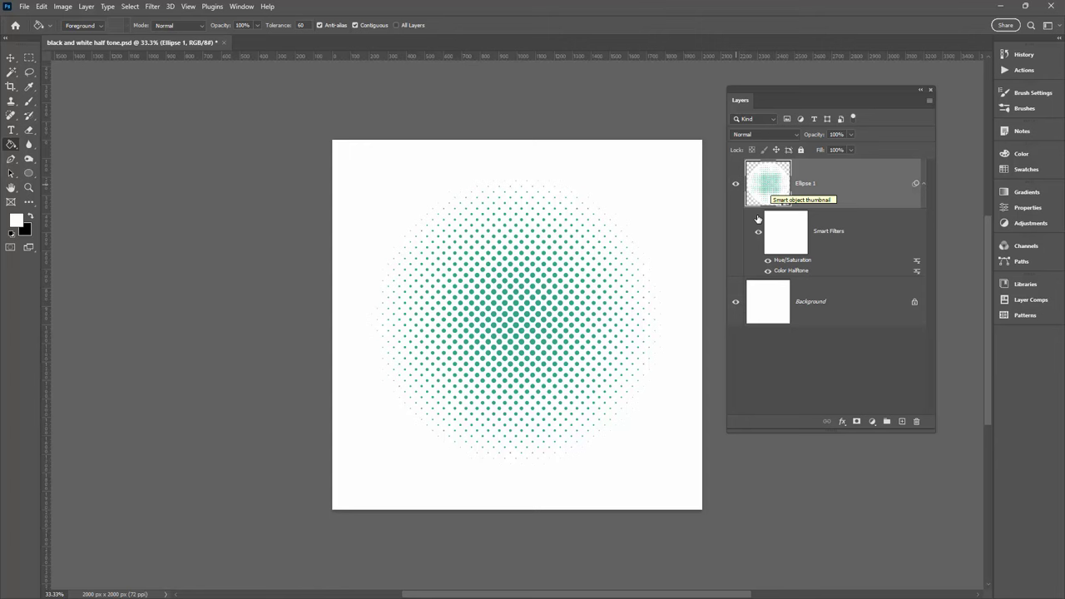
click(735, 301)
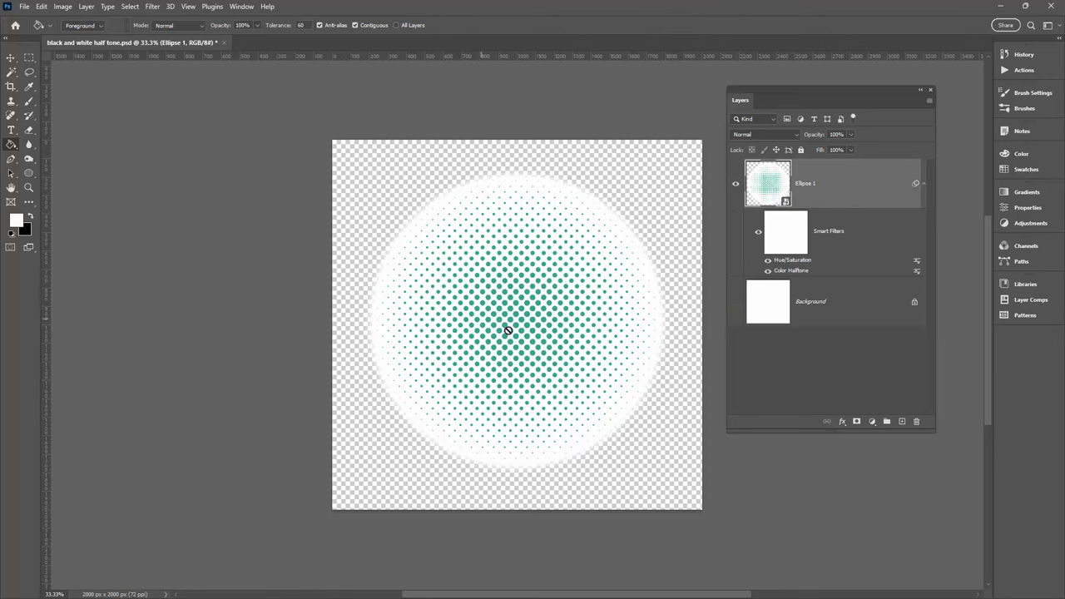
click(736, 302)
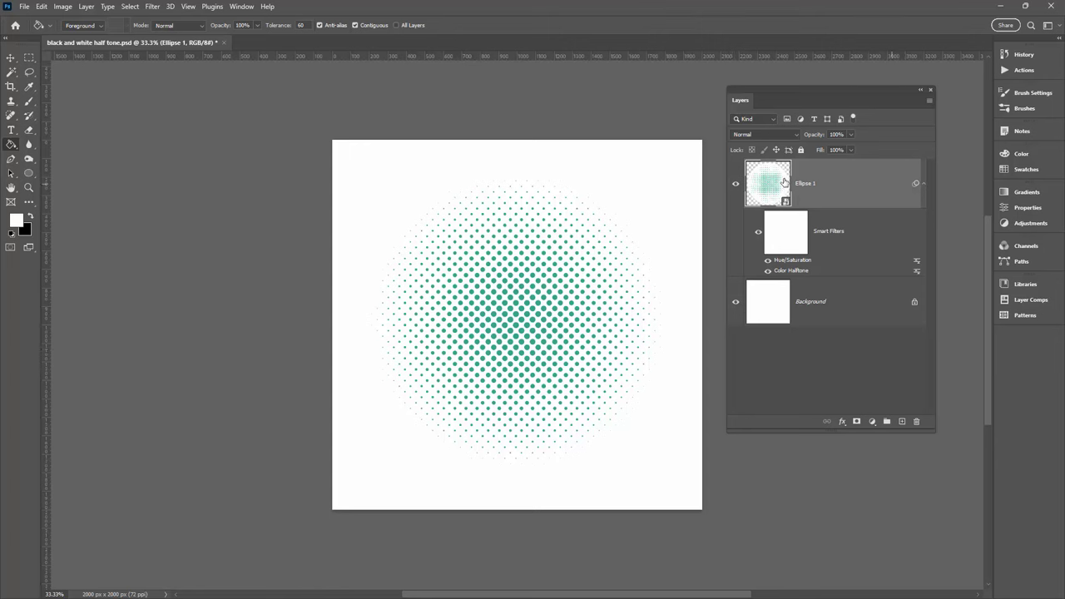
click(735, 303)
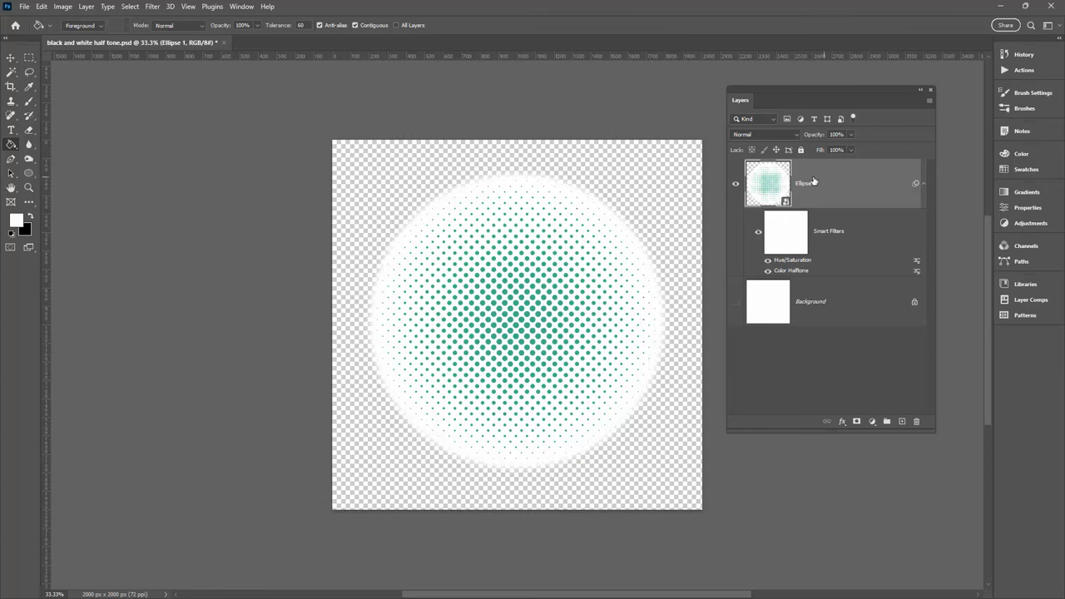
- Split Ellipse 1's Blend If current-layer white slider to 214/253, dropping the white halo around the dots
click(843, 421)
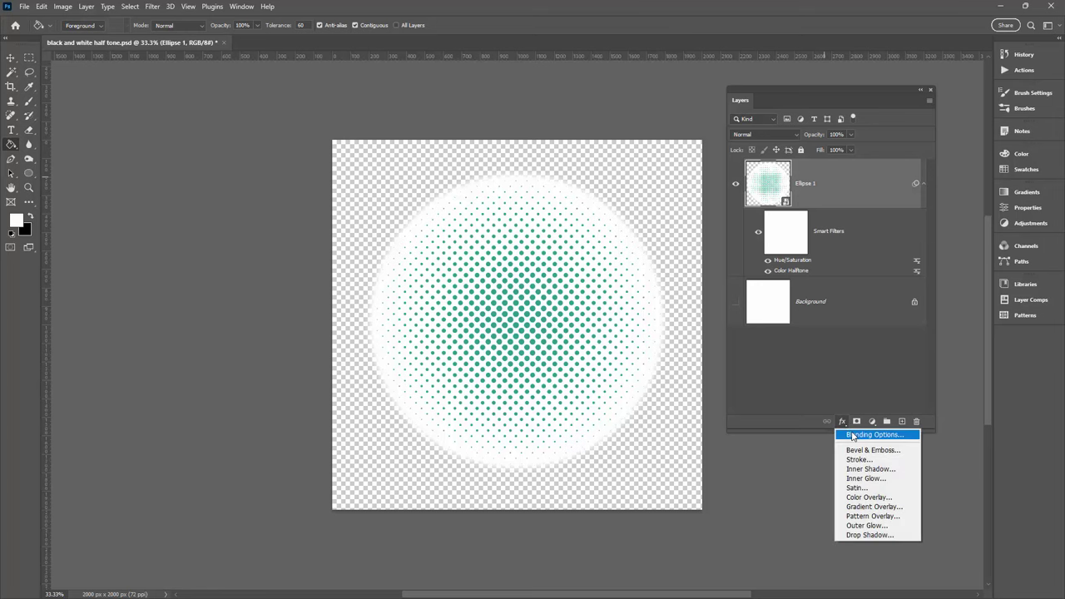
click(853, 436)
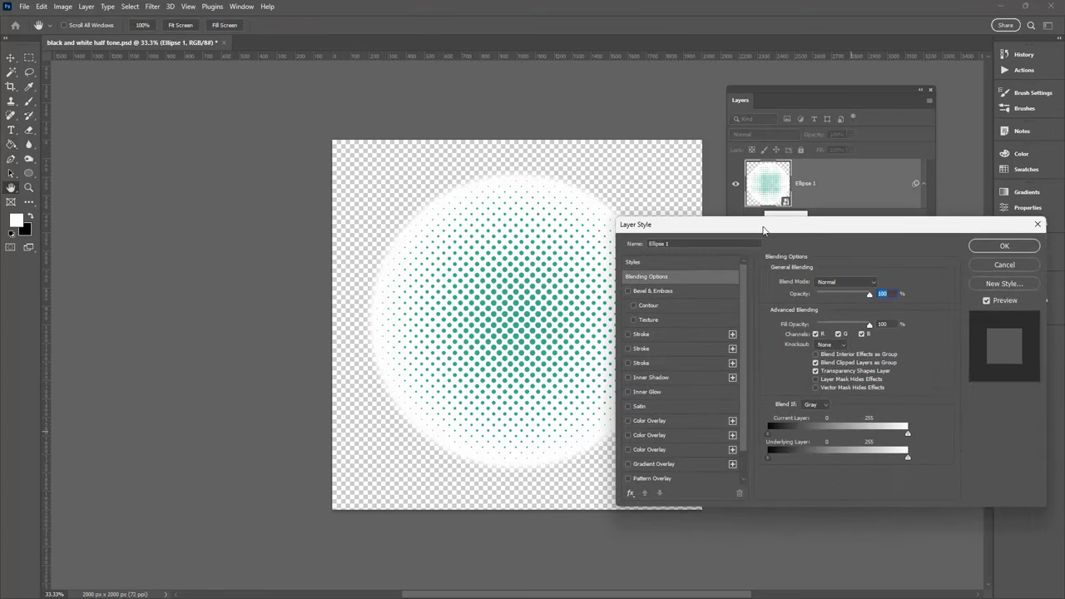
drag(763, 228, 737, 249)
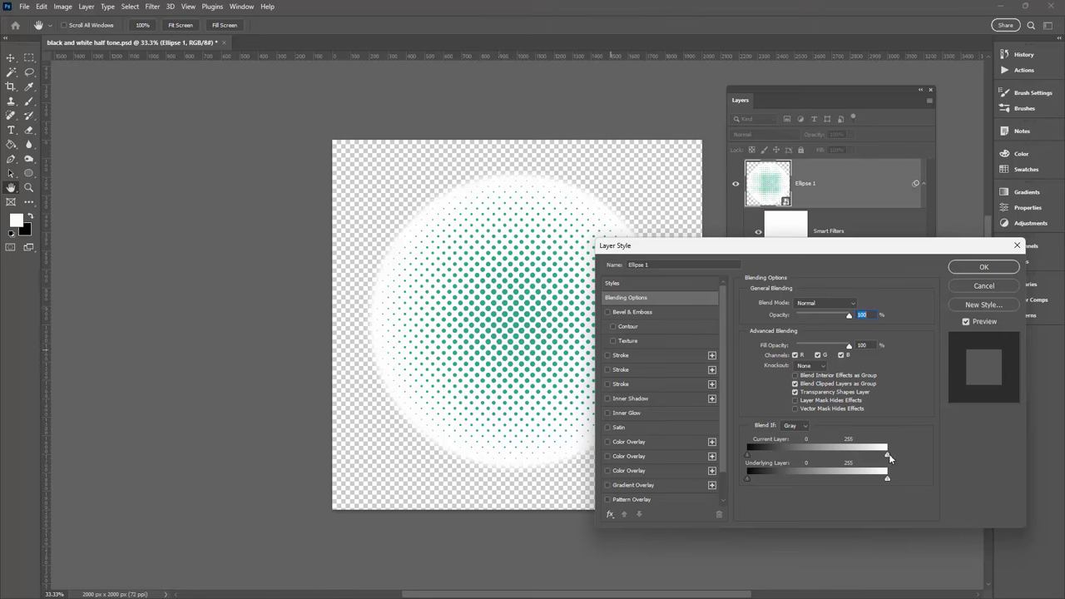
drag(887, 453, 883, 457)
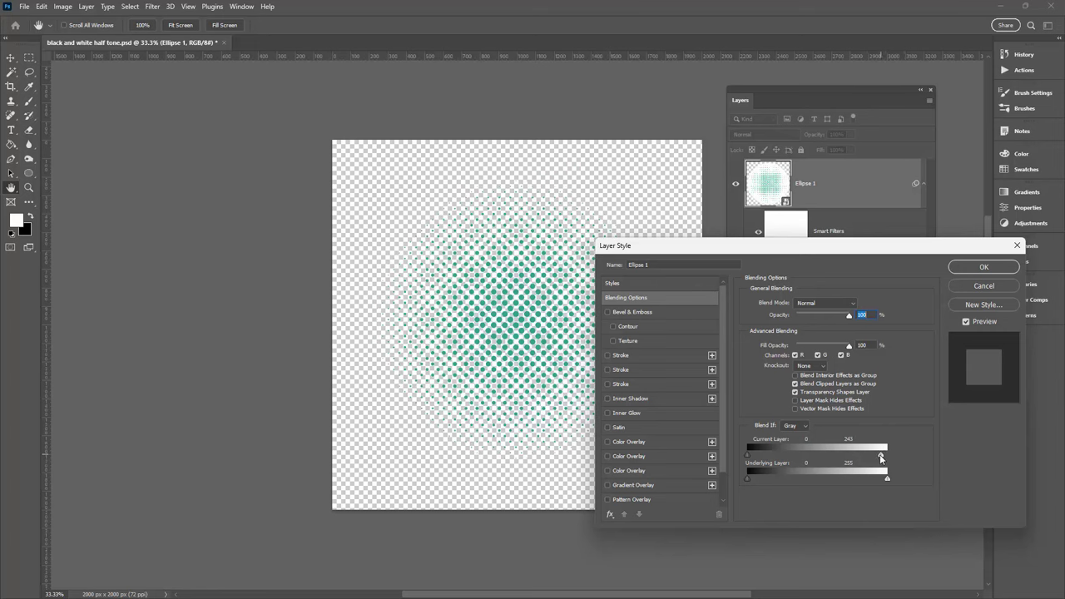
drag(877, 458, 871, 455)
key(alt)
drag(874, 458, 888, 460)
drag(874, 455, 865, 456)
click(979, 267)
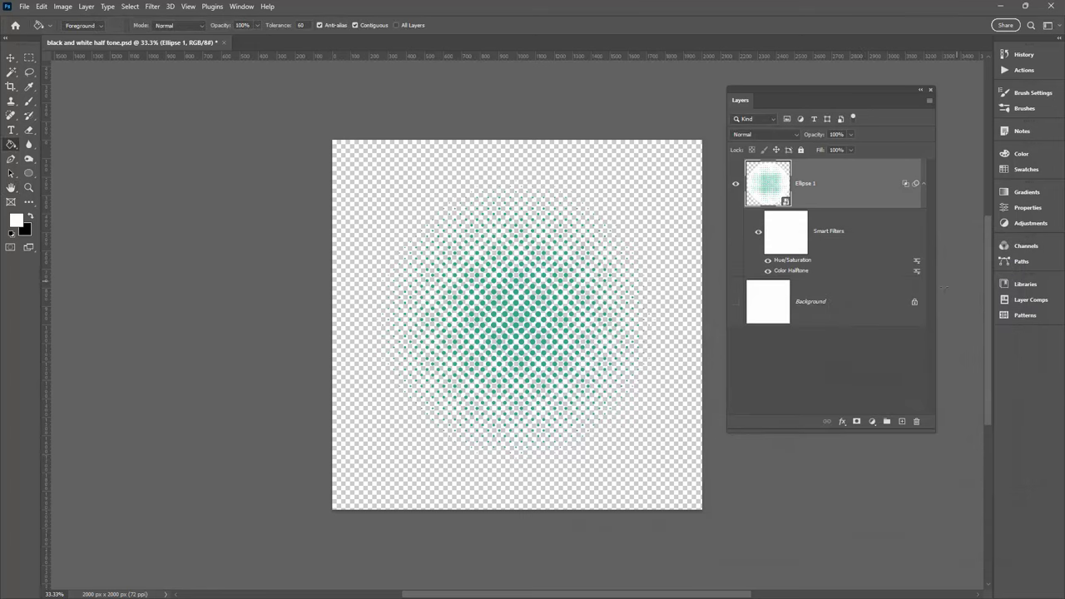
- Show the Background layer and fill it with black
click(737, 303)
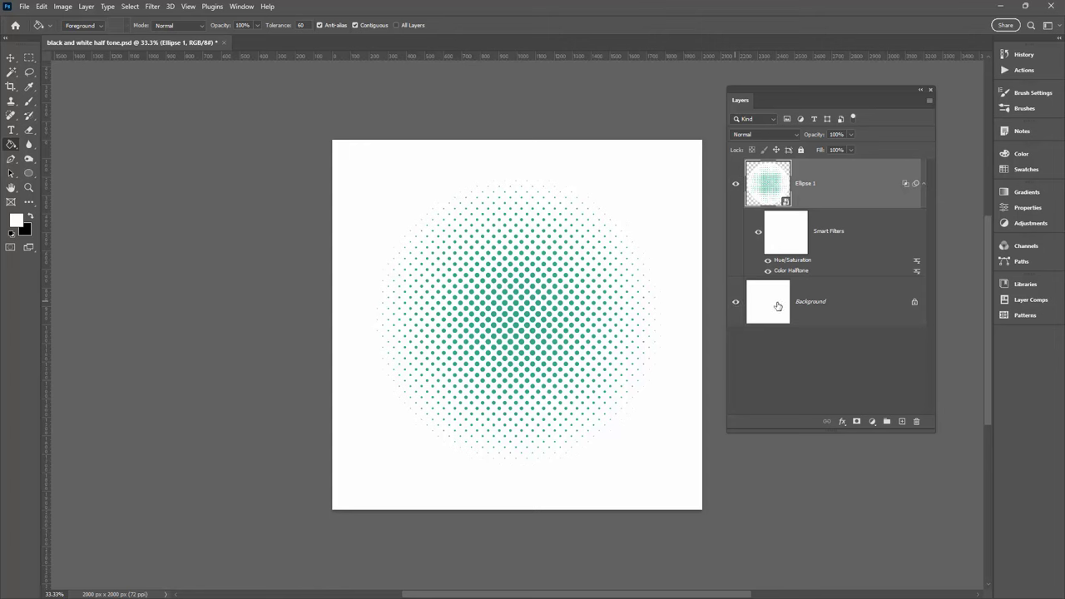
click(778, 306)
click(30, 218)
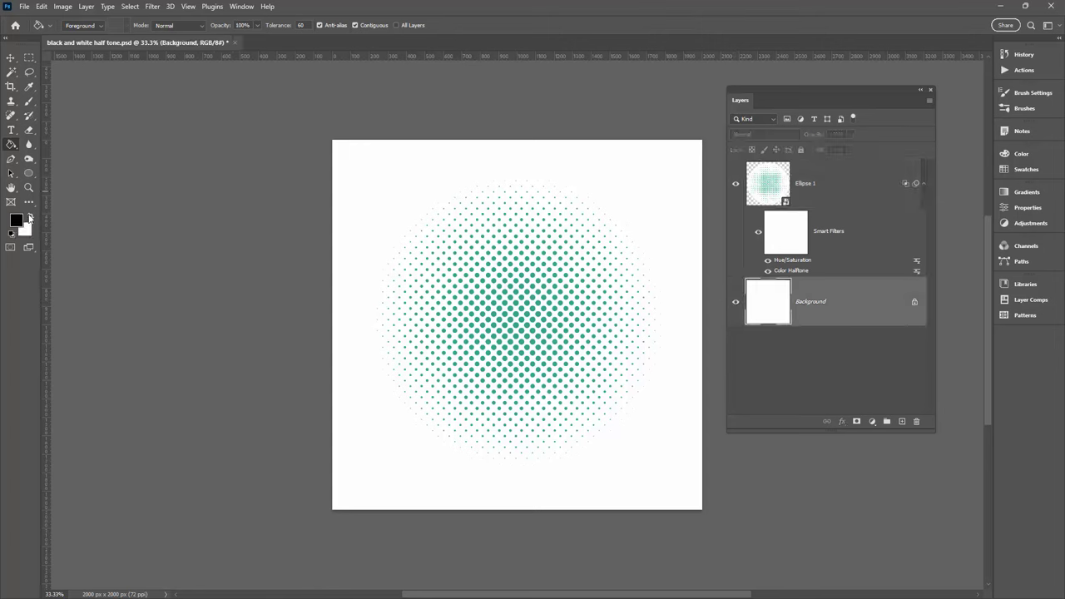
click(688, 361)
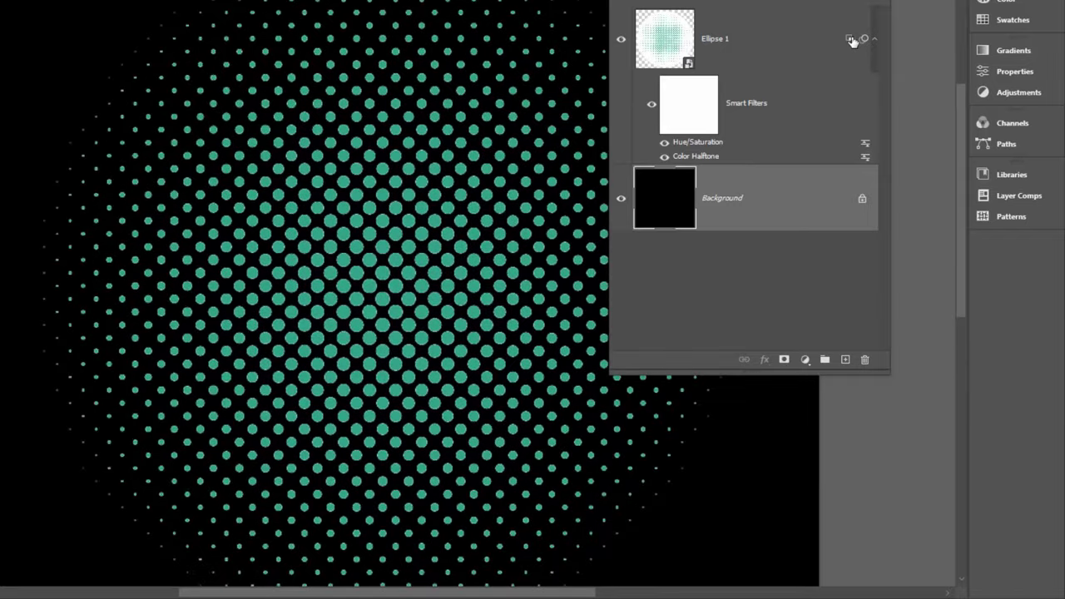
- Lower Ellipse 1's Blend If current-layer range to 130/253 to remove white fringes
double_click(850, 42)
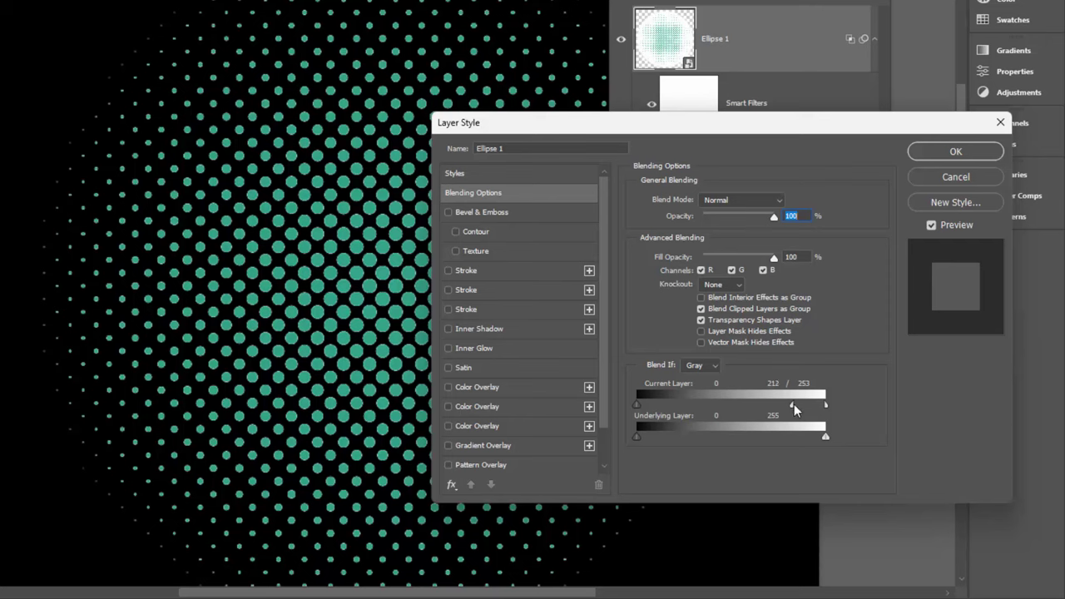
drag(776, 409, 743, 408)
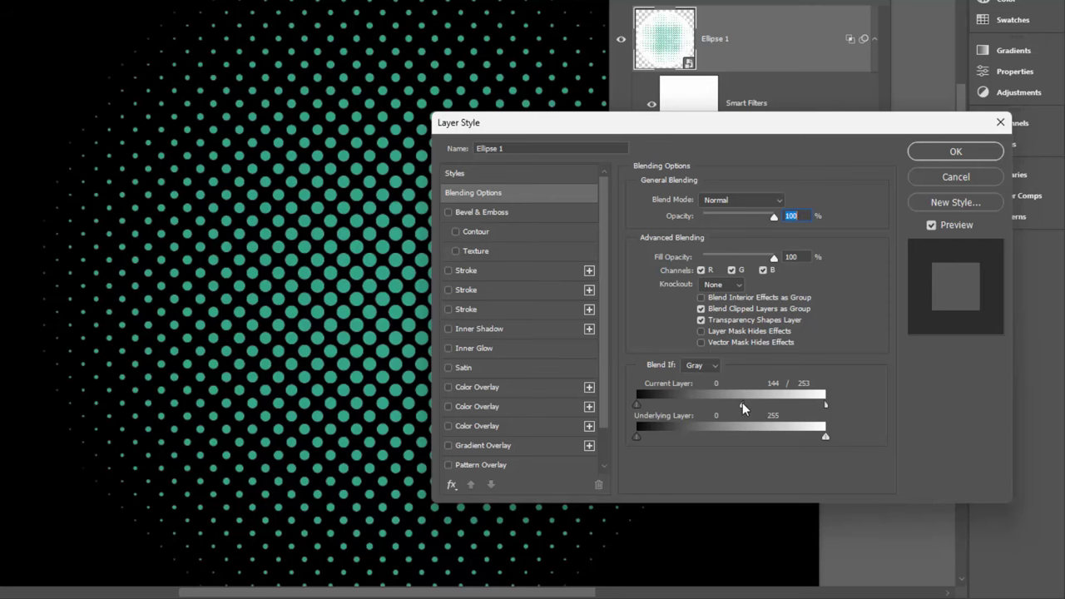
click(949, 153)
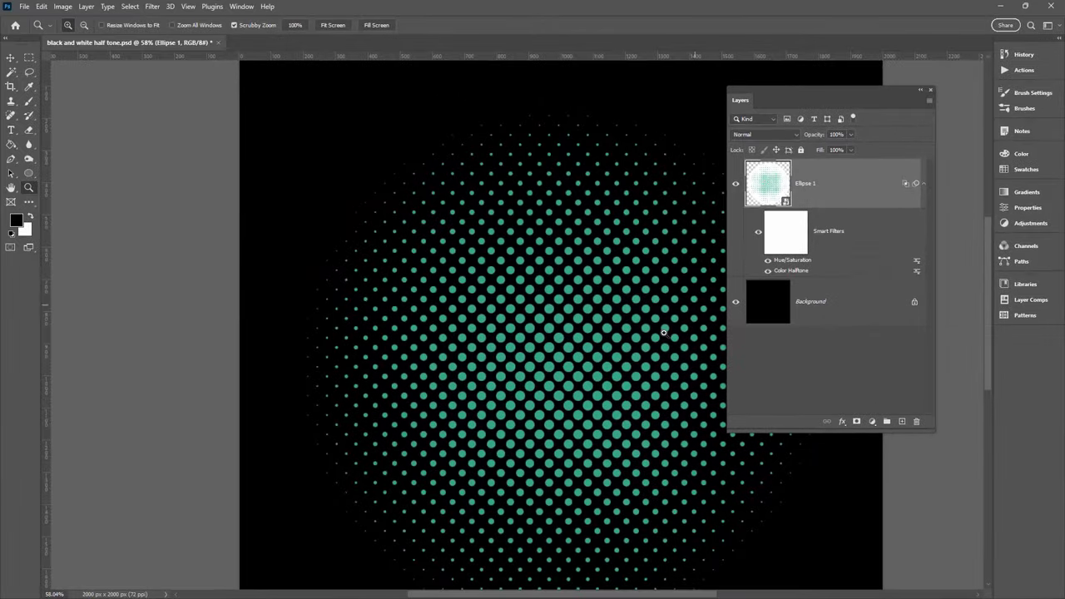
- Refill the Background layer with white, then hide it
click(819, 303)
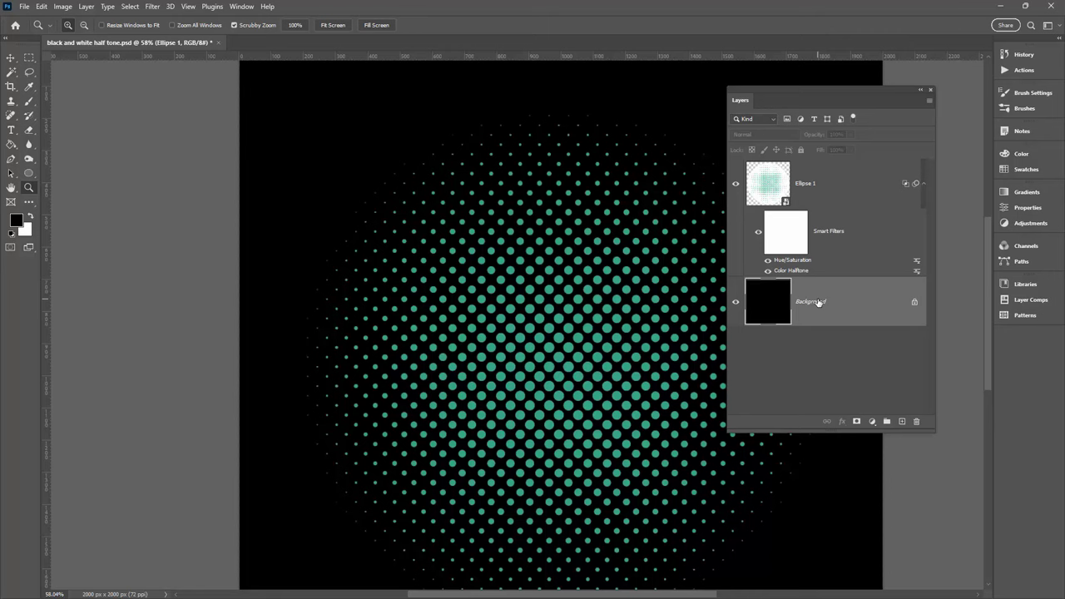
click(28, 218)
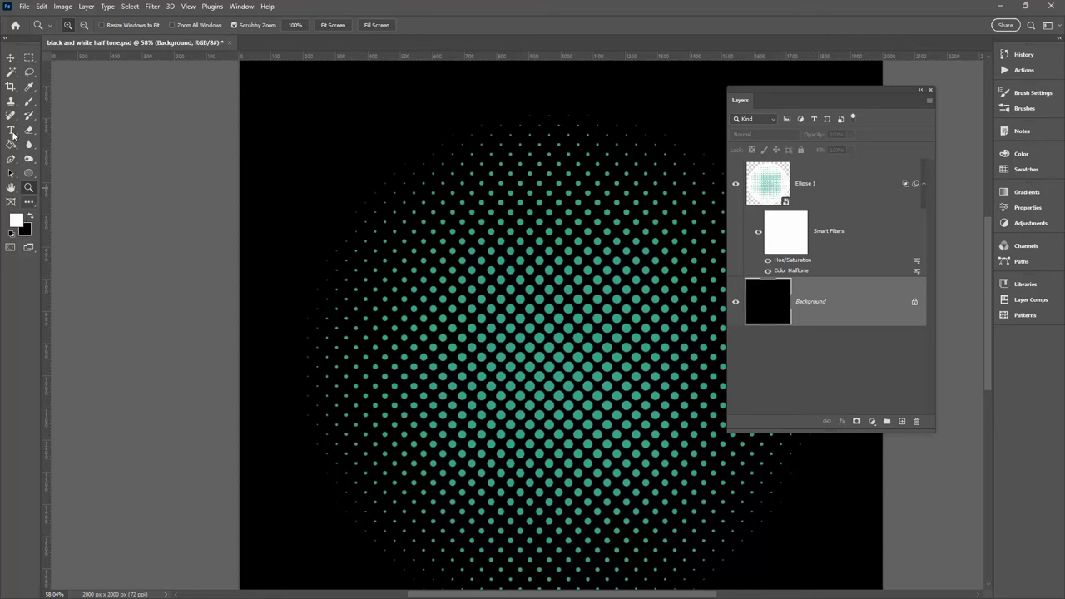
click(10, 144)
click(306, 268)
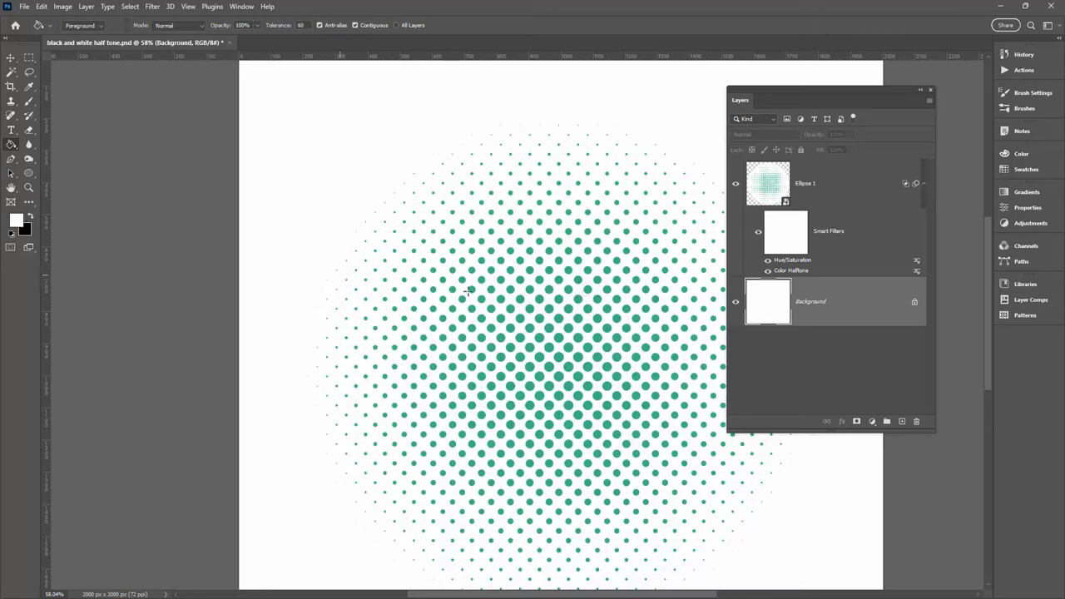
click(736, 302)
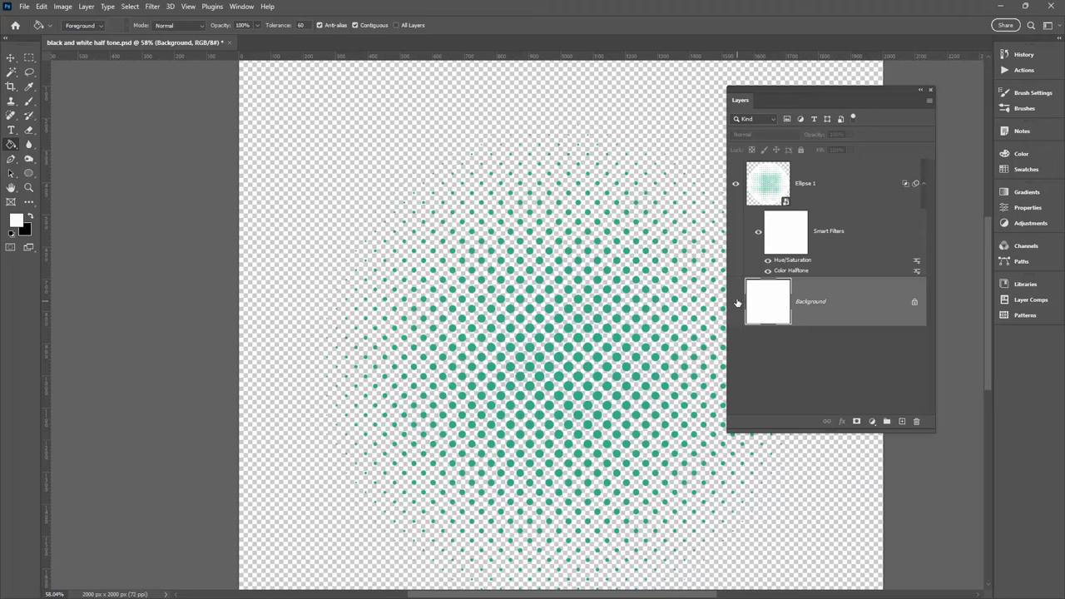
- Rasterize Ellipse 1, then undo it to keep its smart filters
click(829, 183)
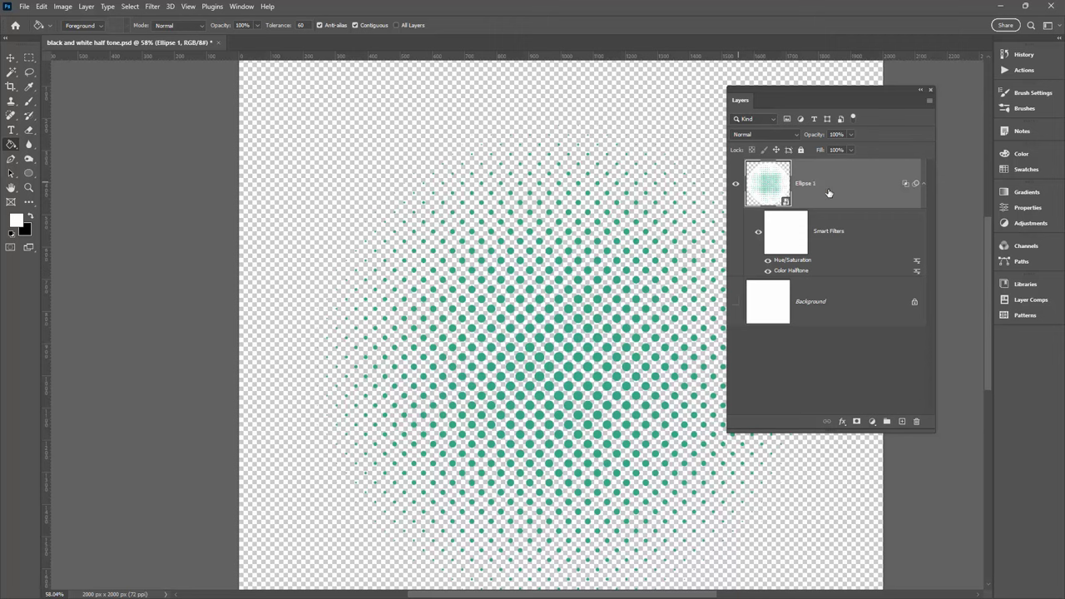
right_click(834, 187)
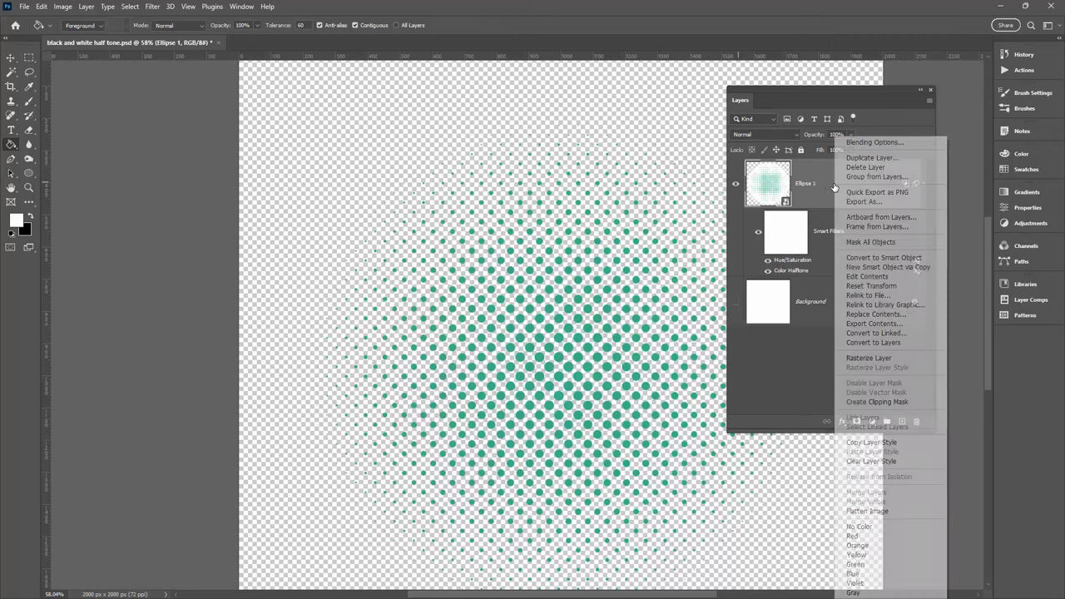
click(887, 357)
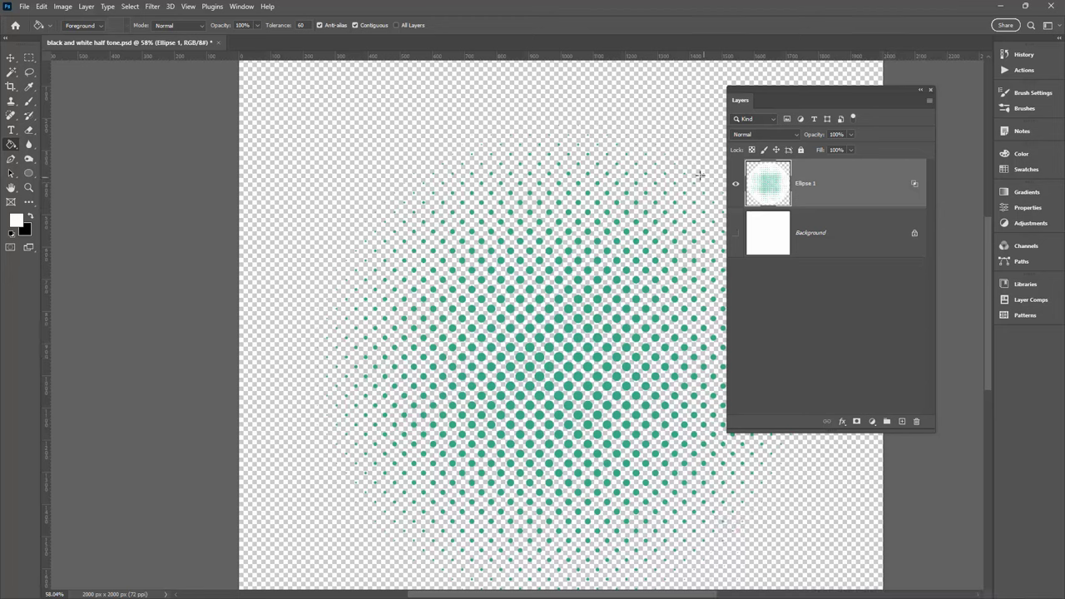
key(ctrl+z)
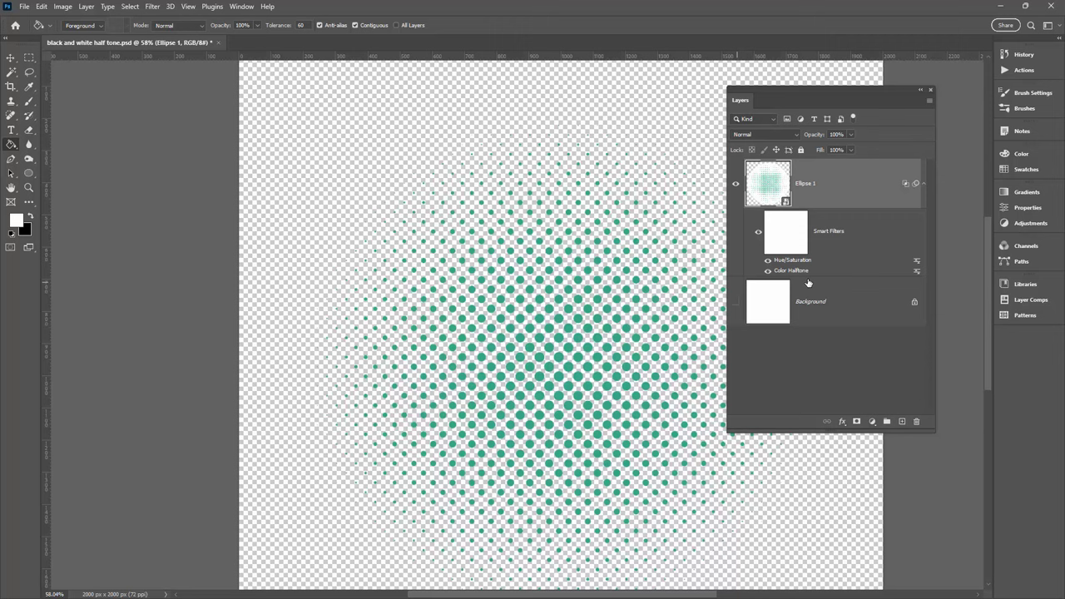
- Create empty Layer 1 between Ellipse 1 and Background, then reselect Ellipse 1
ctrl+click(901, 422)
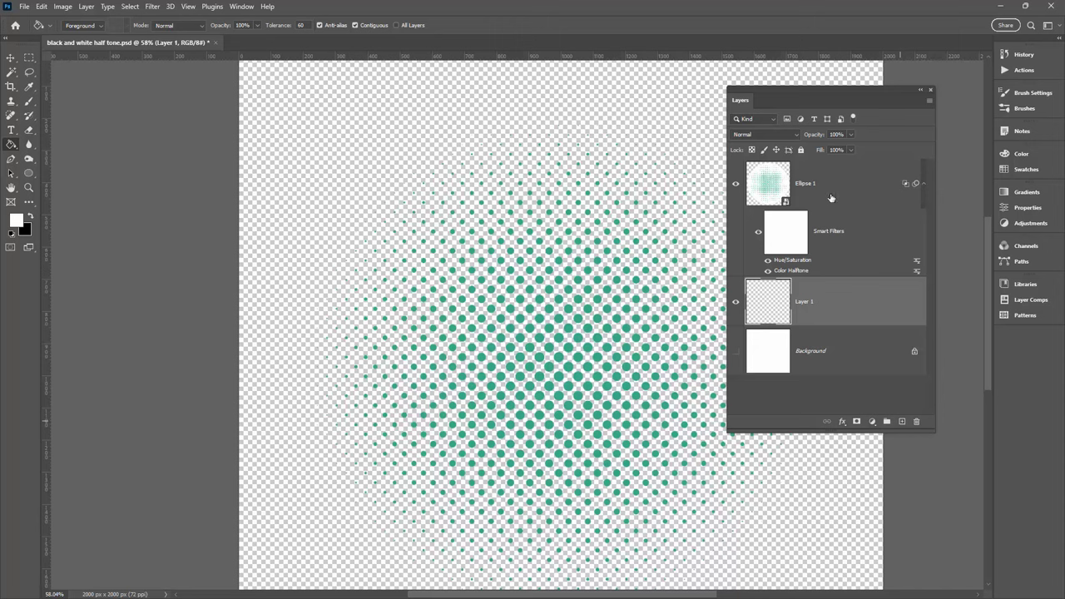
mouse_move(907, 188)
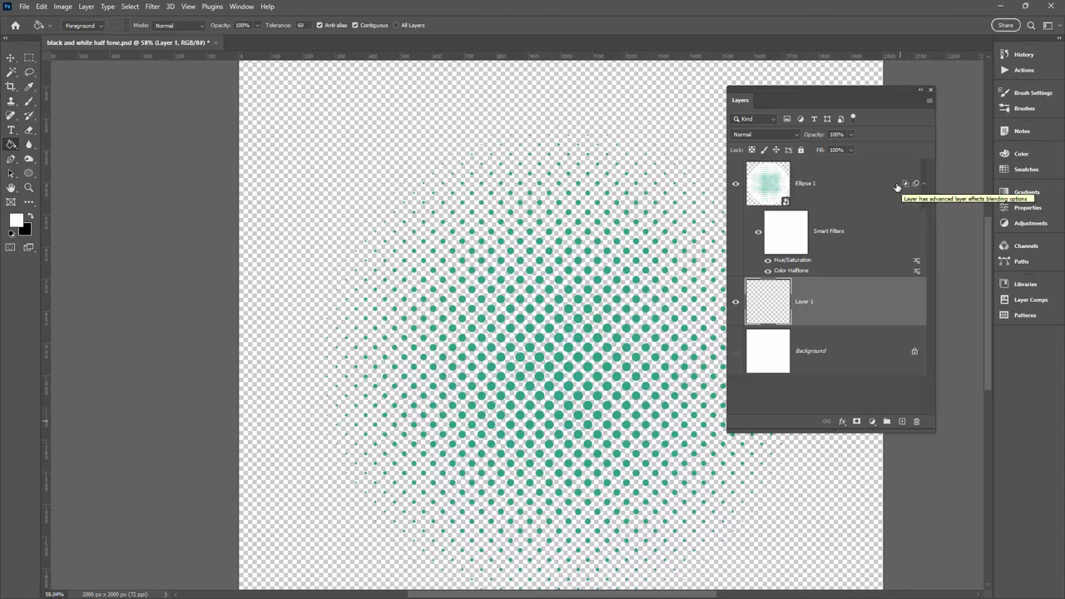
click(850, 188)
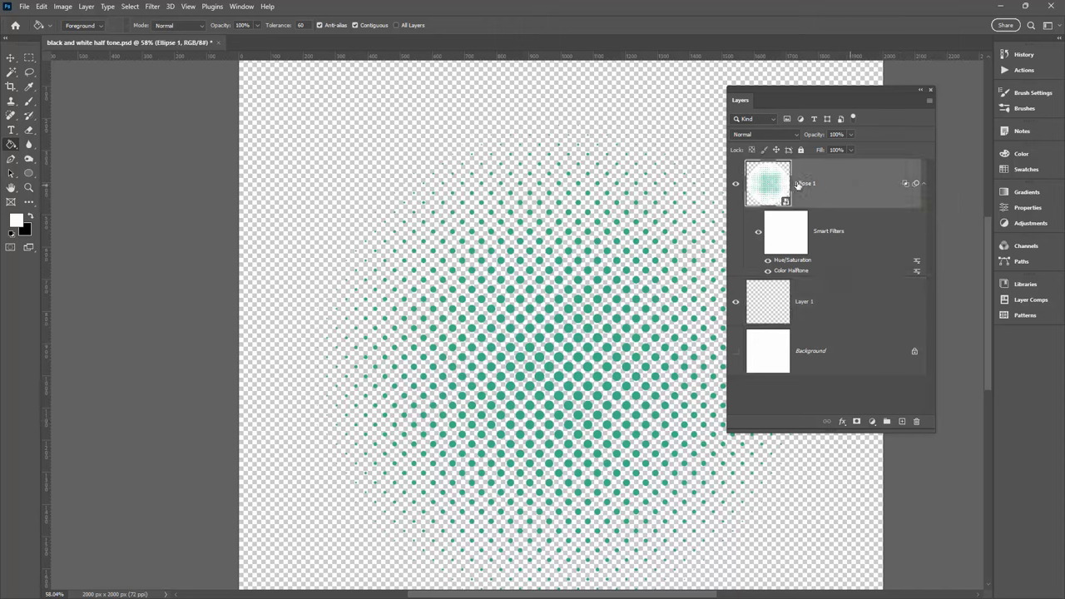
- Merge Ellipse 1 down into Layer 1, then toggle Background visibility to check transparency, leaving it shown
right_click(839, 183)
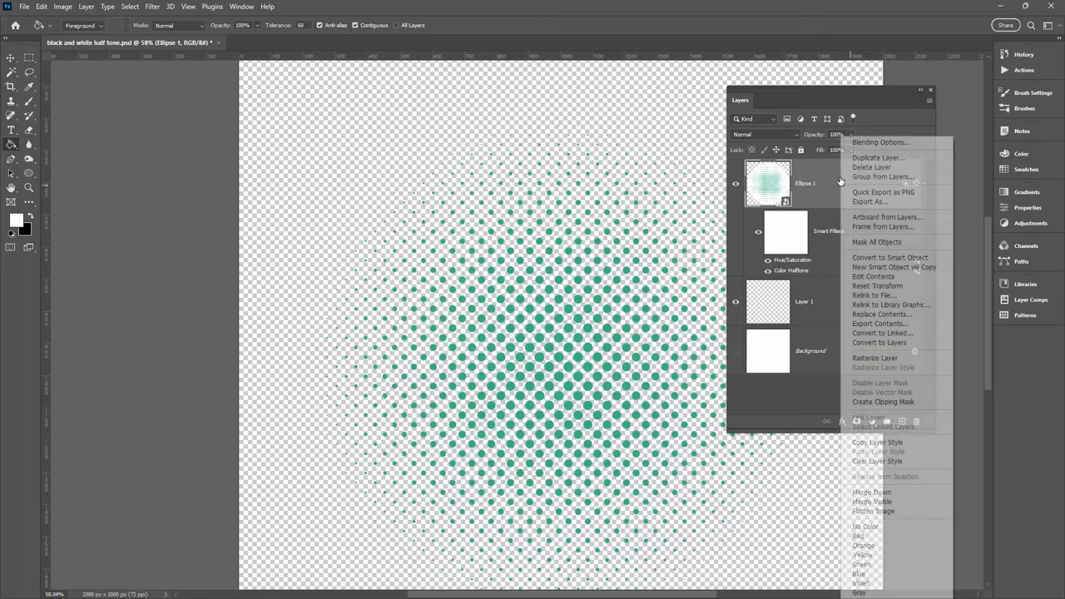
click(901, 493)
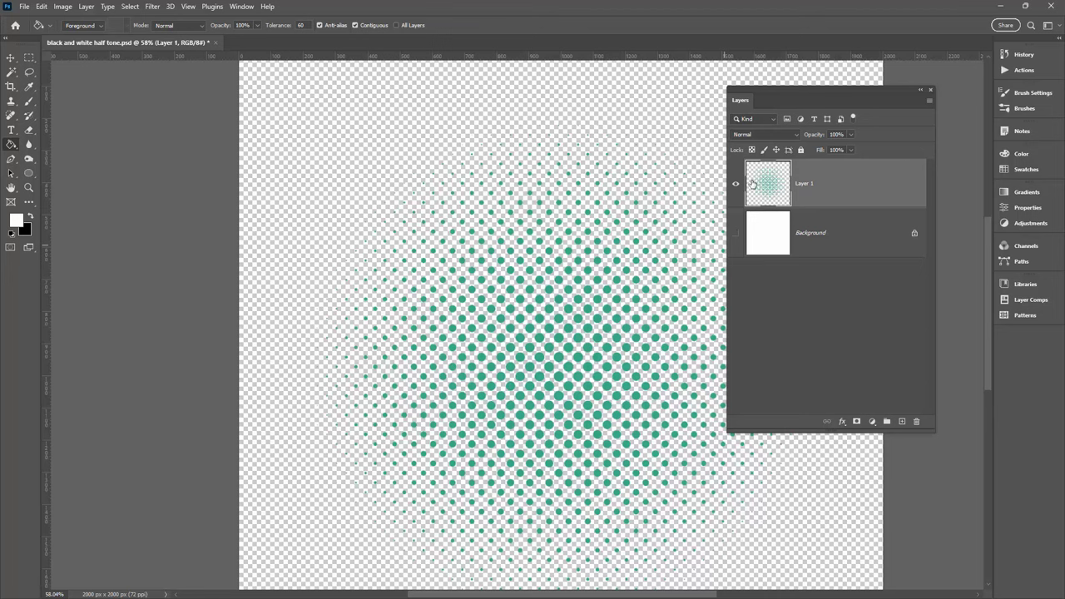
click(737, 234)
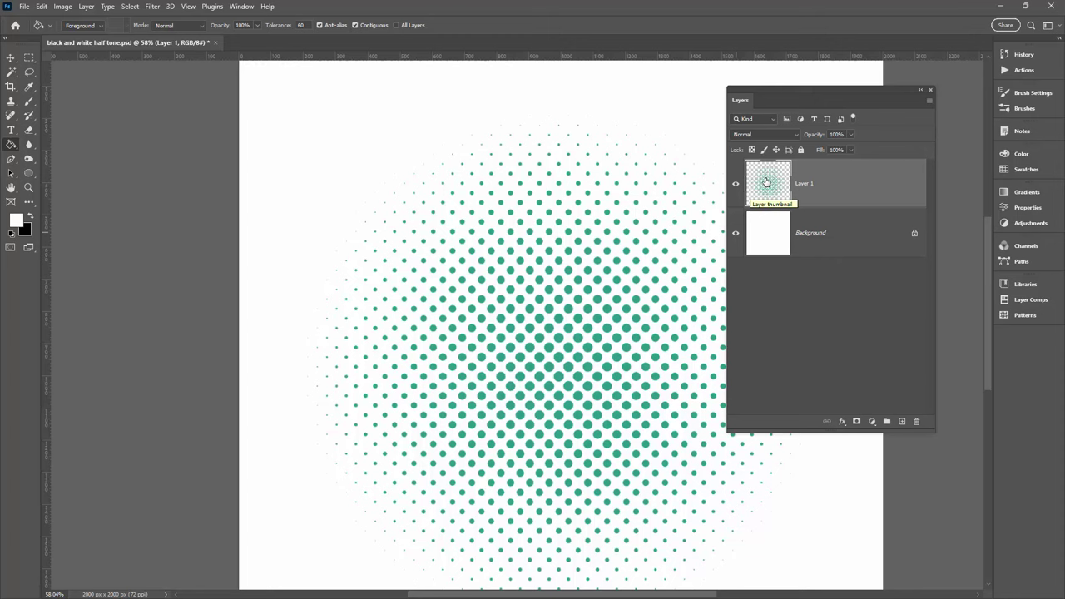
click(736, 233)
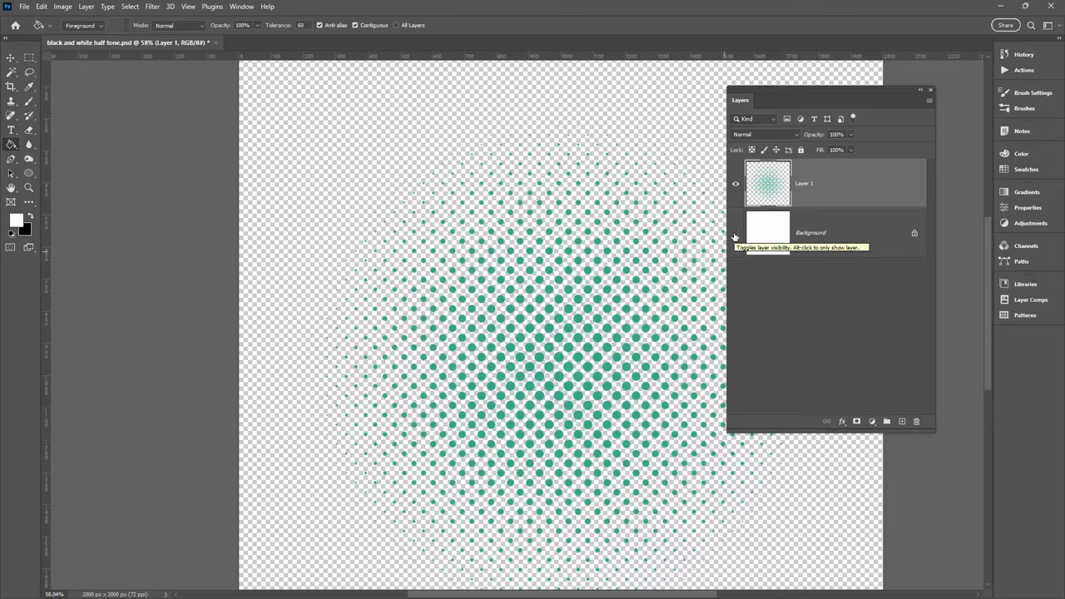
click(735, 234)
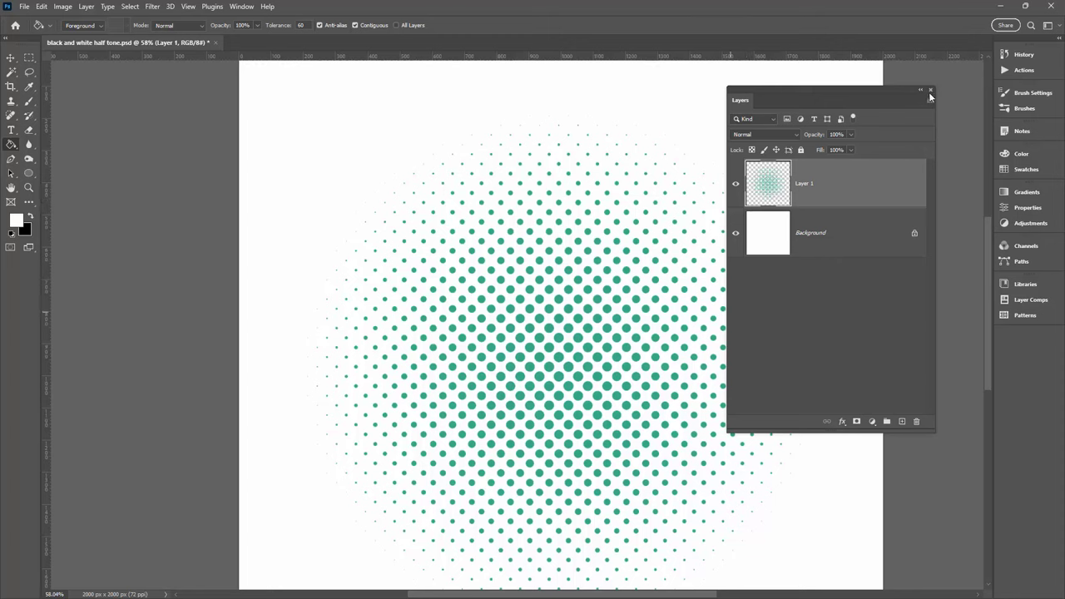
- Close the Layers panel and nudge the halftone circle upward with Ctrl+Shift+Up twice
click(930, 89)
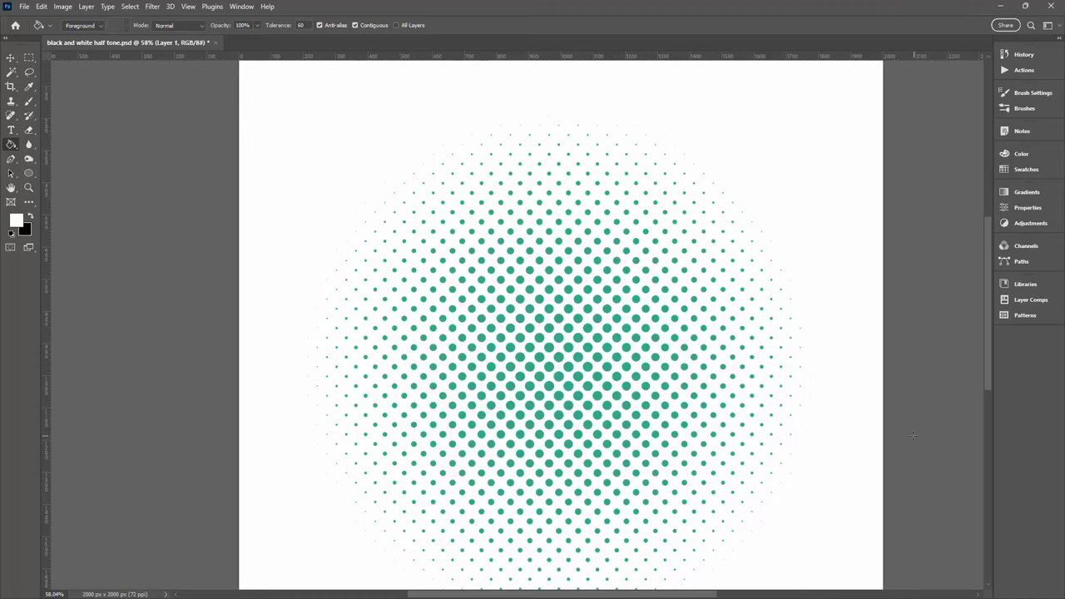
key(ctrl+shift+Up)
key(ctrl+shift+Up)
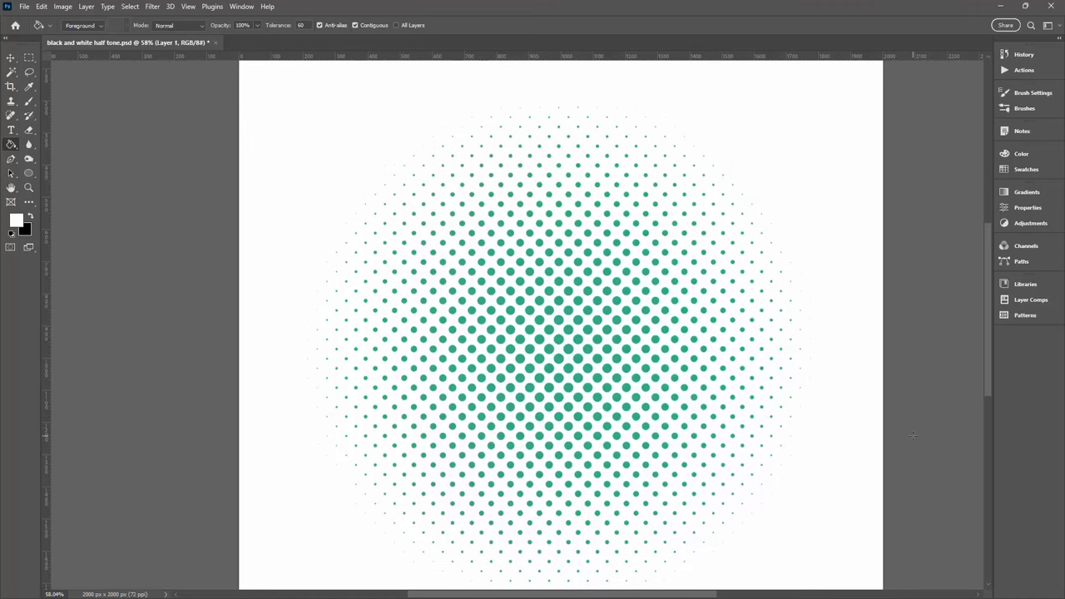
key(ctrl+shift+Up)
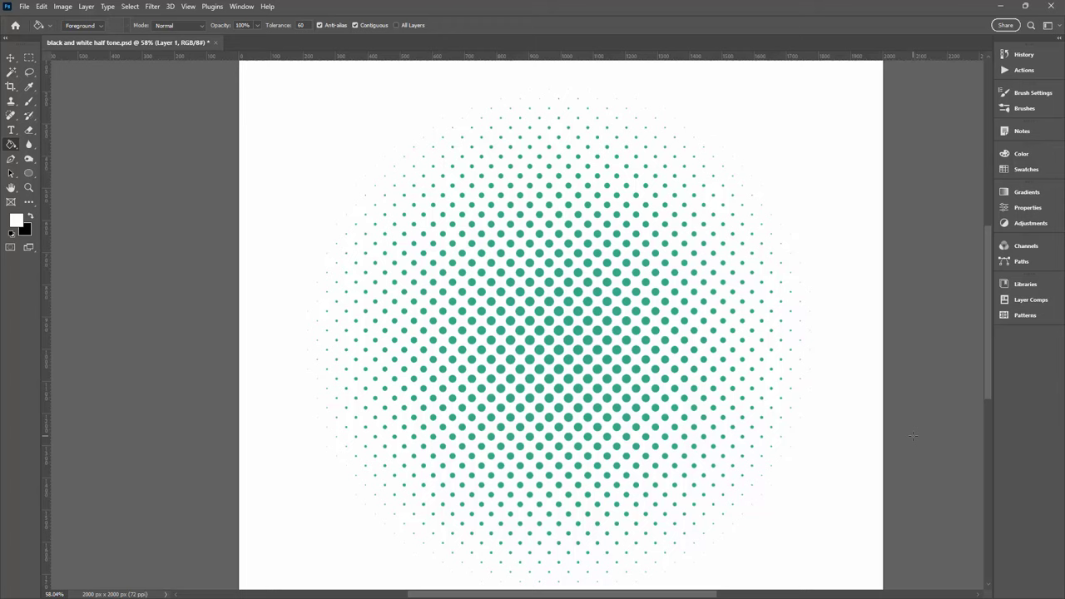